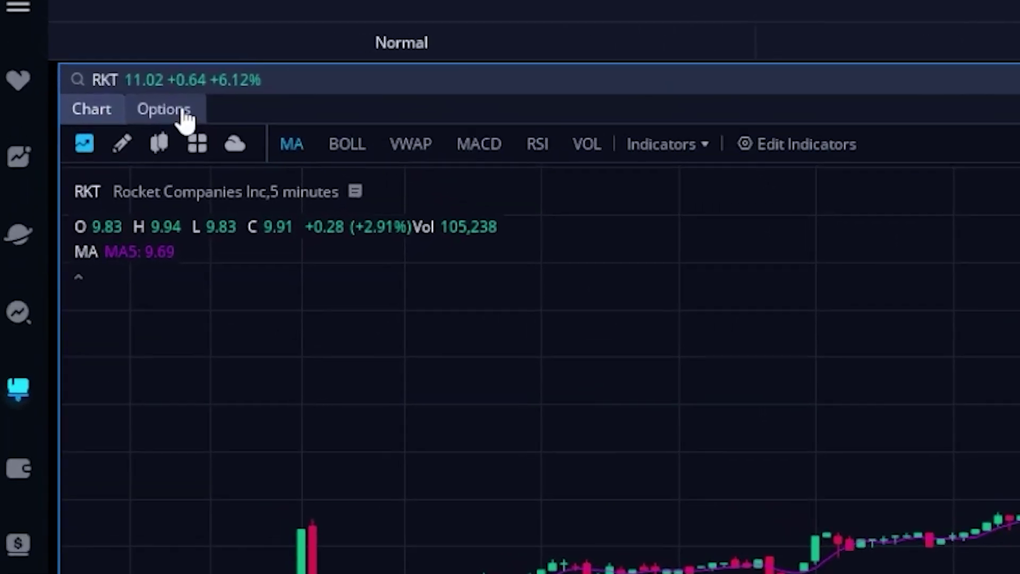
Start a buy order for the RKT 11.5 call expiring 12 Aug 22 from the options chain, with a $0.04 limit price
click(185, 121)
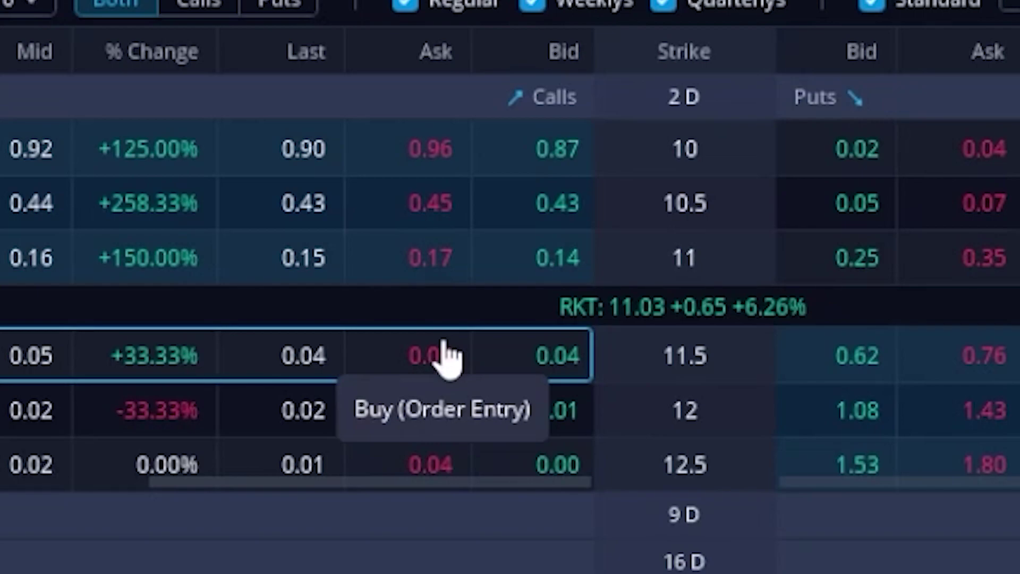
click(409, 372)
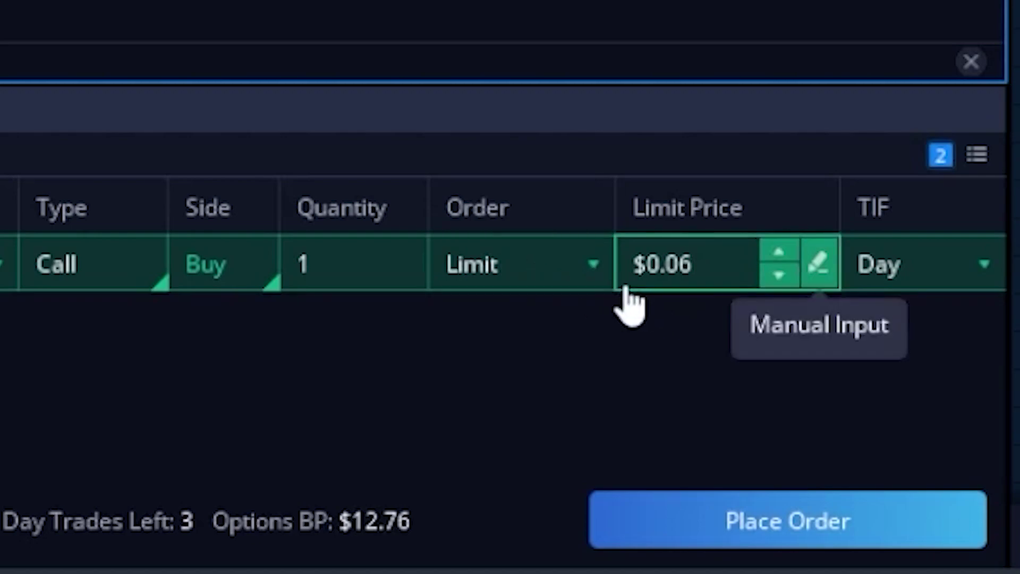
click(696, 266)
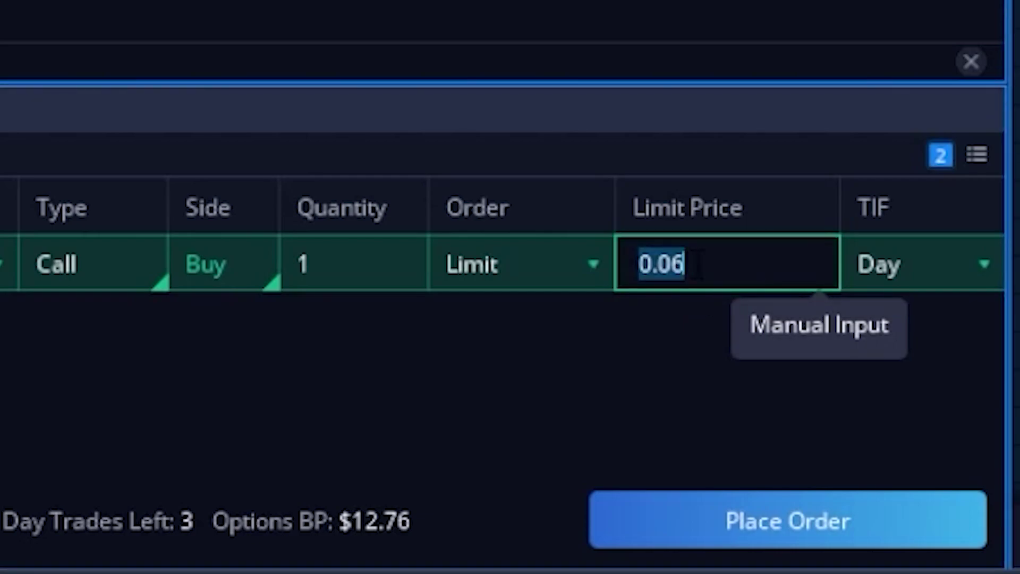
click(698, 266)
key(BackSpace)
text(4)
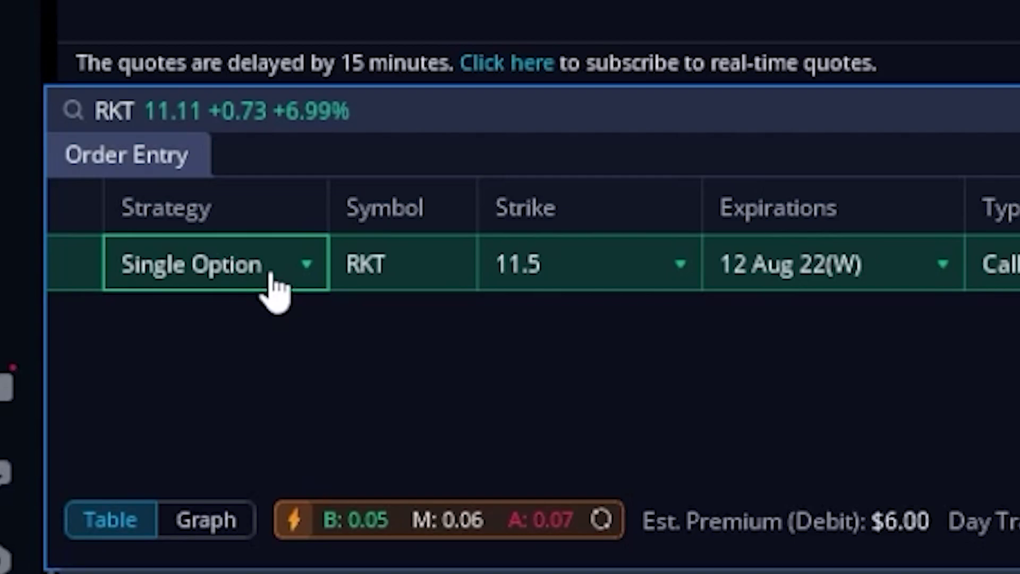
Change the order strategy to 1st Trigger Stop and exclude the Take-Profit leg
click(273, 287)
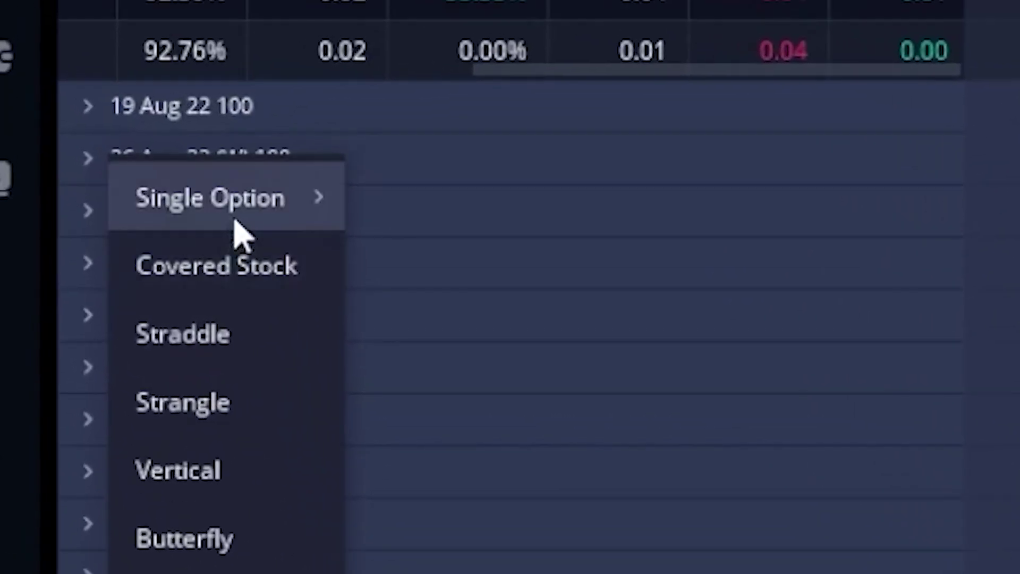
mouse_move(129, 52)
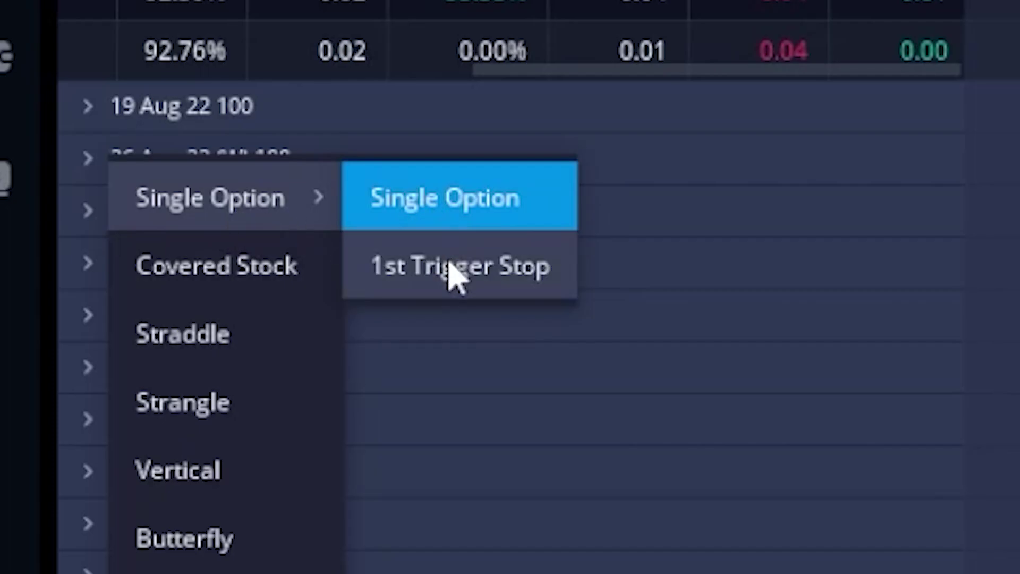
click(455, 271)
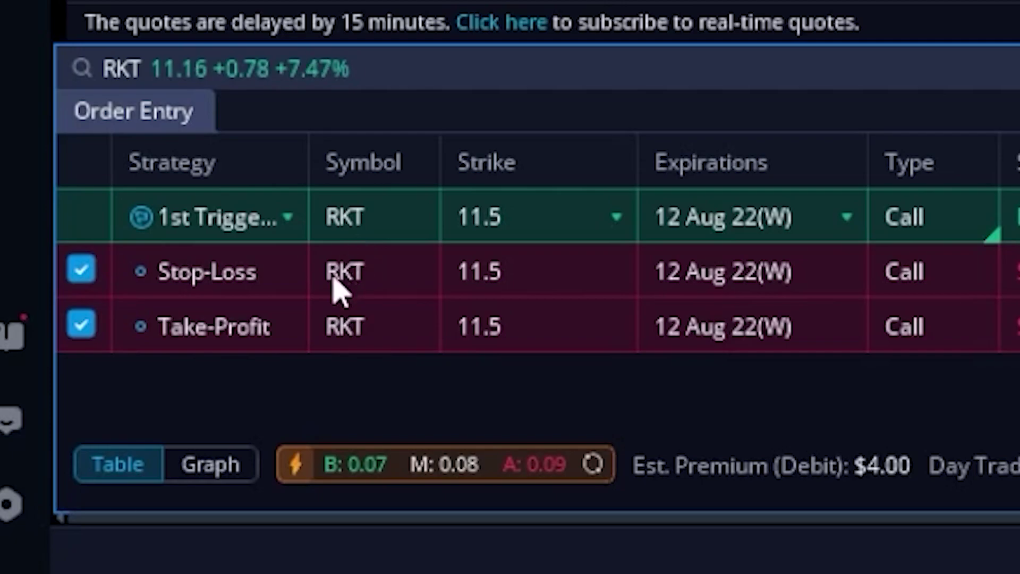
click(83, 329)
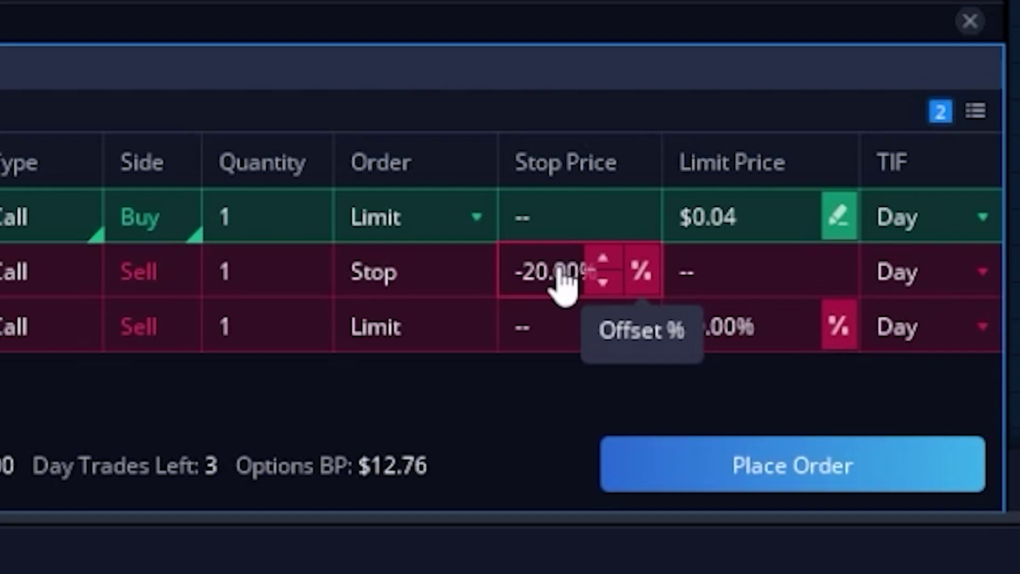
Set the Stop-Loss leg's stop price to $0.01 as a dollar amount, and switch it back to a percentage offset
click(643, 272)
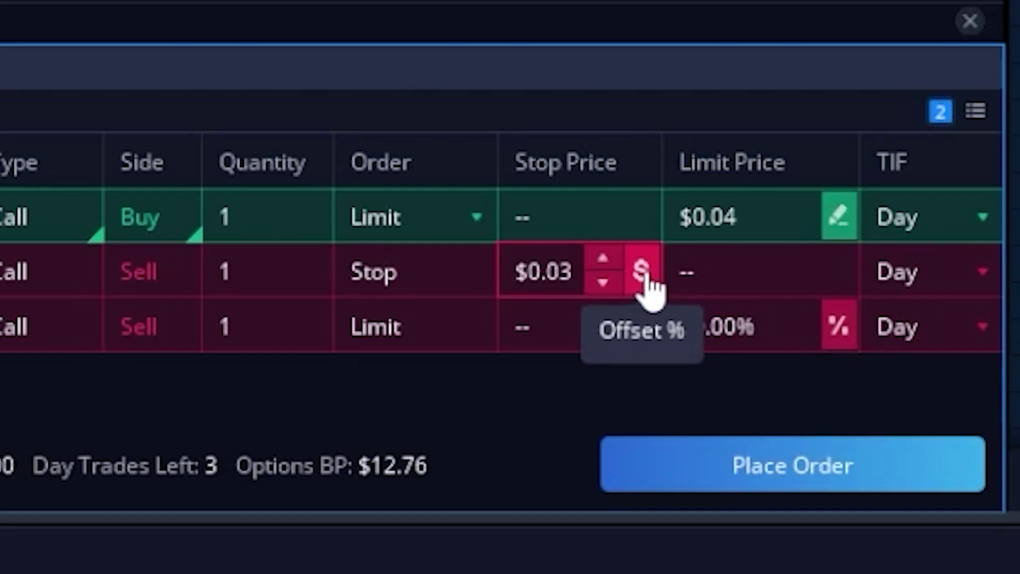
click(572, 283)
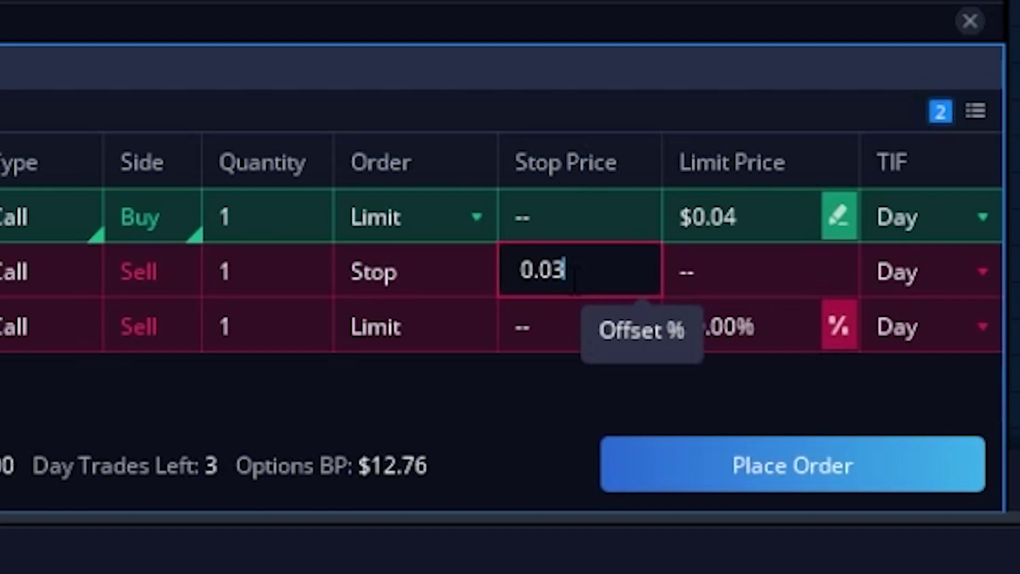
key(BackSpace)
text(1)
key(Return)
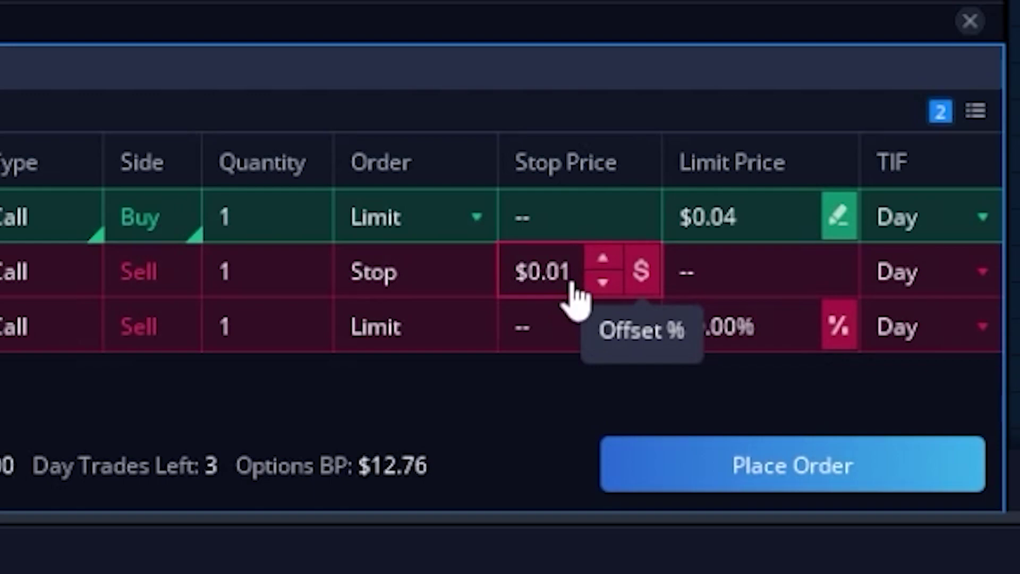
click(644, 272)
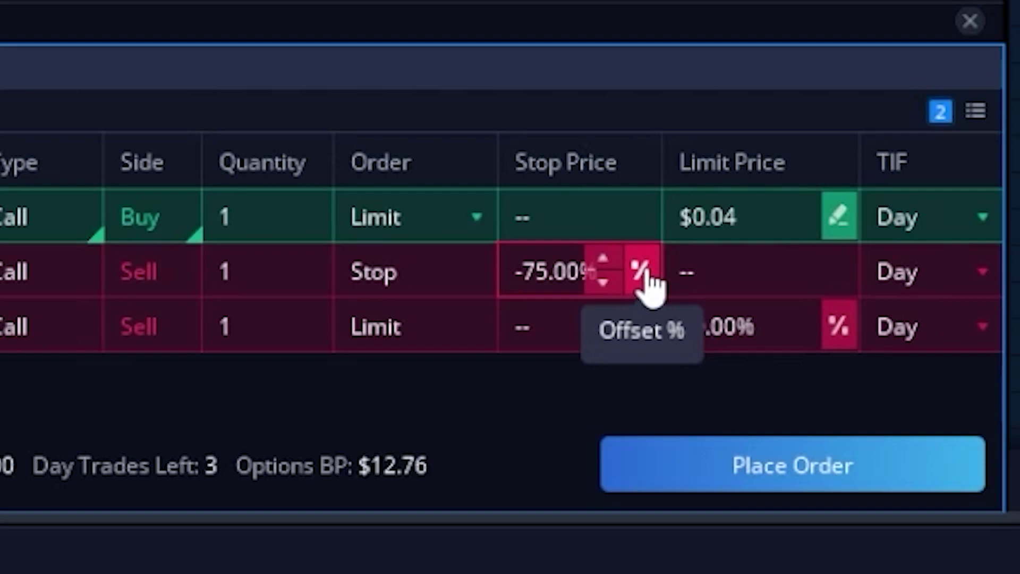
Set the Stop-Loss leg's stop price offset to -50% and switch the stop price to a dollar amount
click(530, 275)
drag(528, 271, 554, 271)
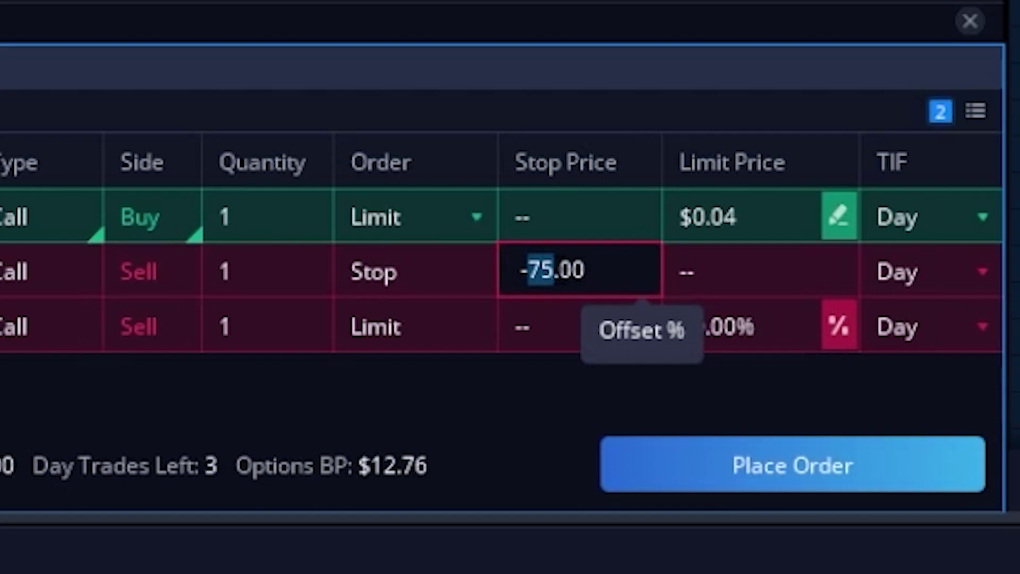
text(50)
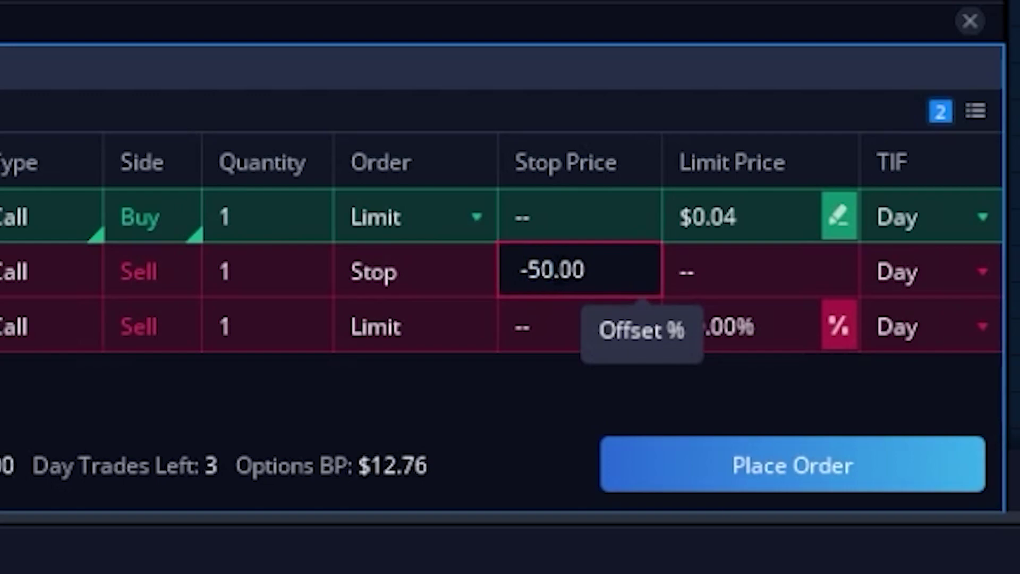
key(Return)
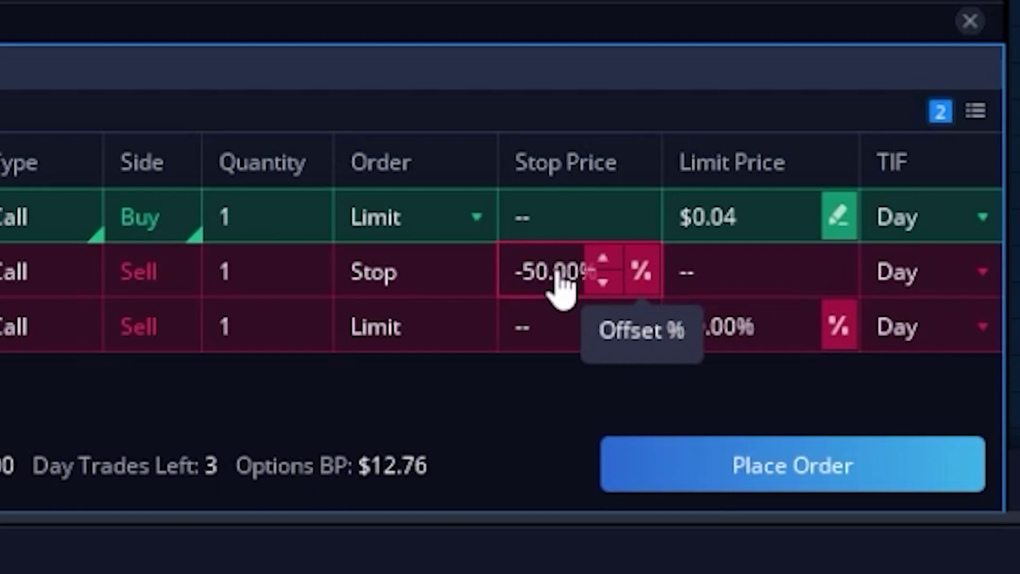
click(643, 271)
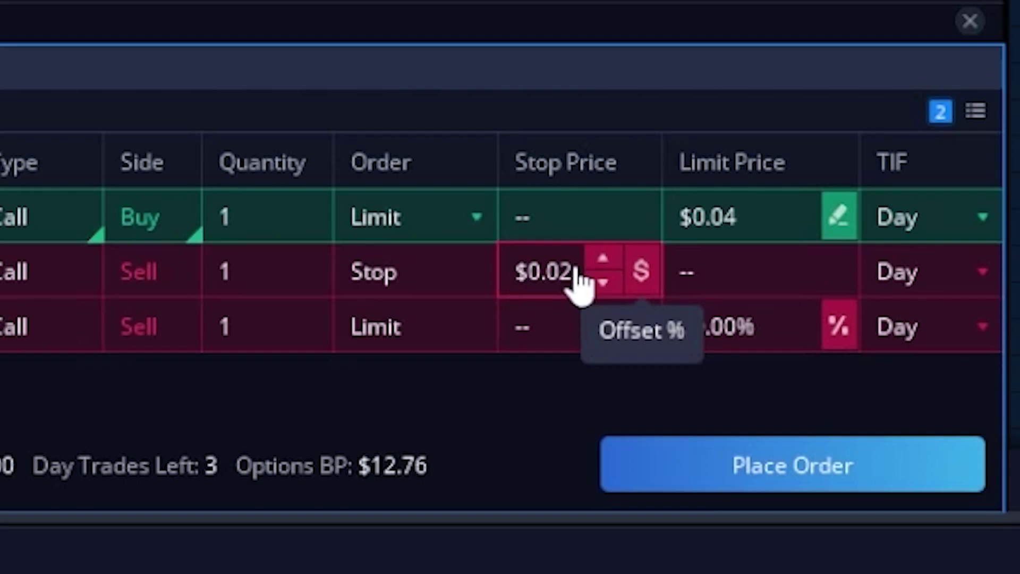
Set the Stop-Loss leg's time in force to GTC, and place and confirm the RKT call order
click(917, 276)
click(912, 404)
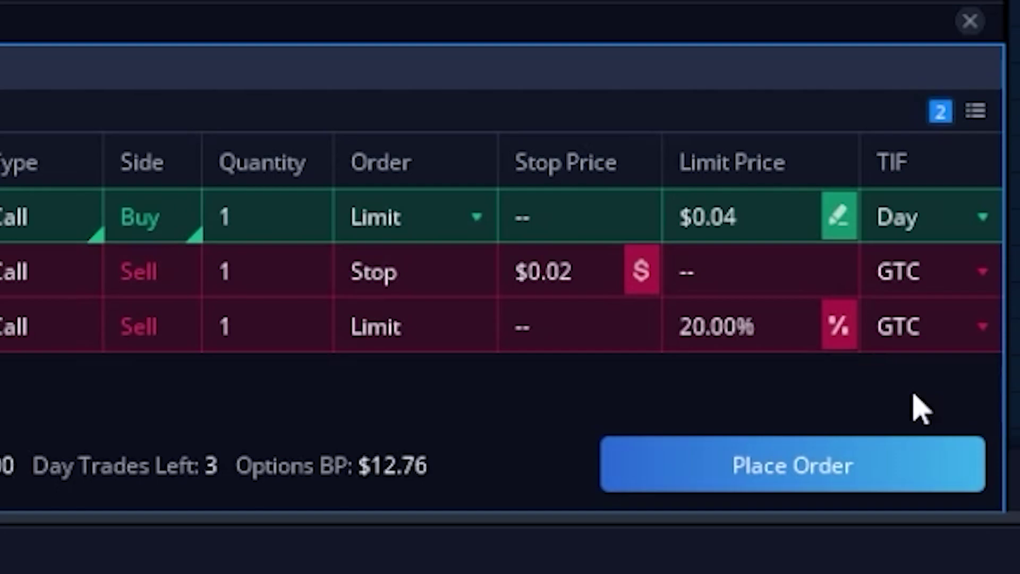
click(862, 476)
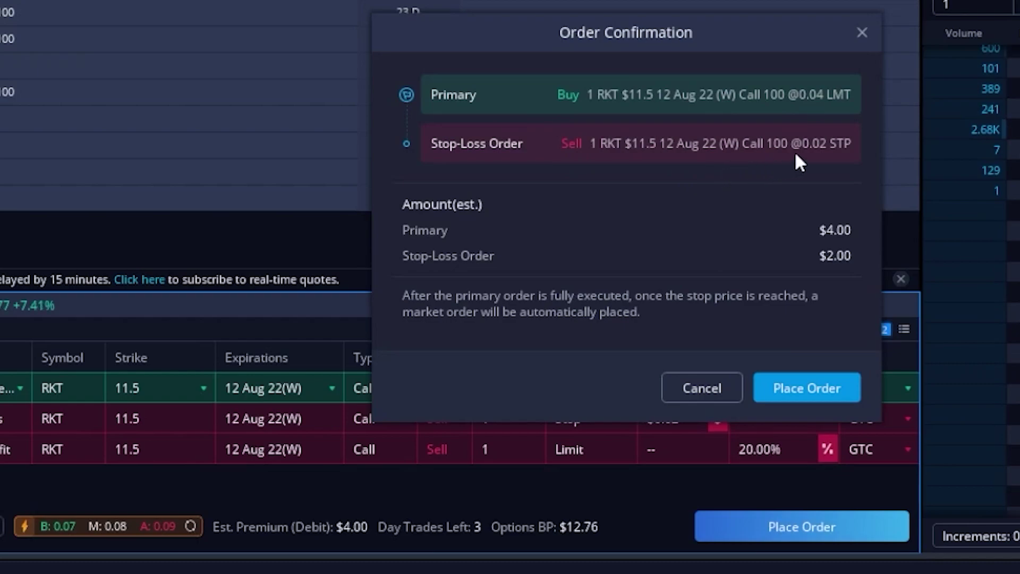
click(809, 389)
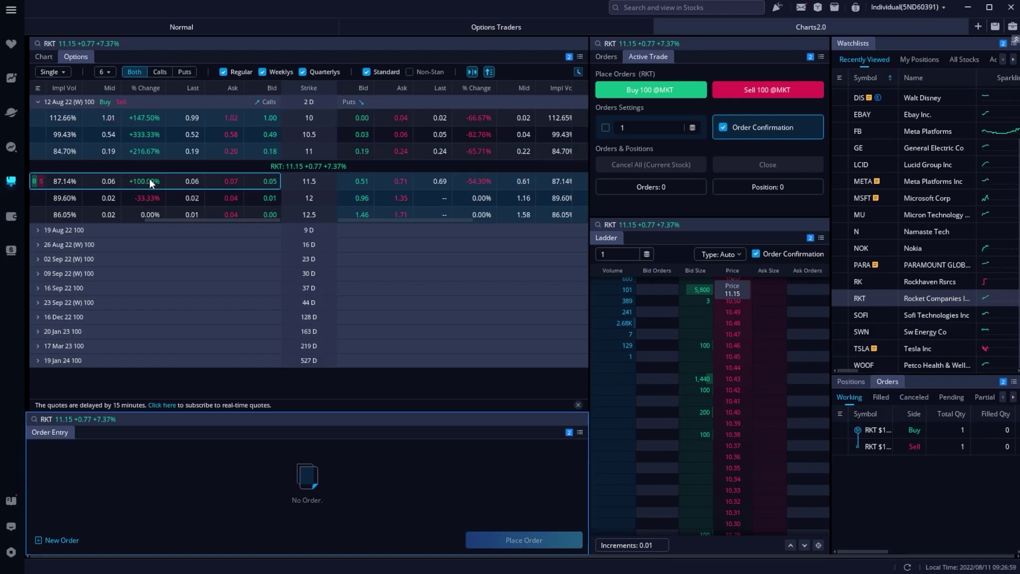
On the RKT 11.5 call's chart, move the stop-loss order down to $0.01 and confirm the modified order
click(150, 180)
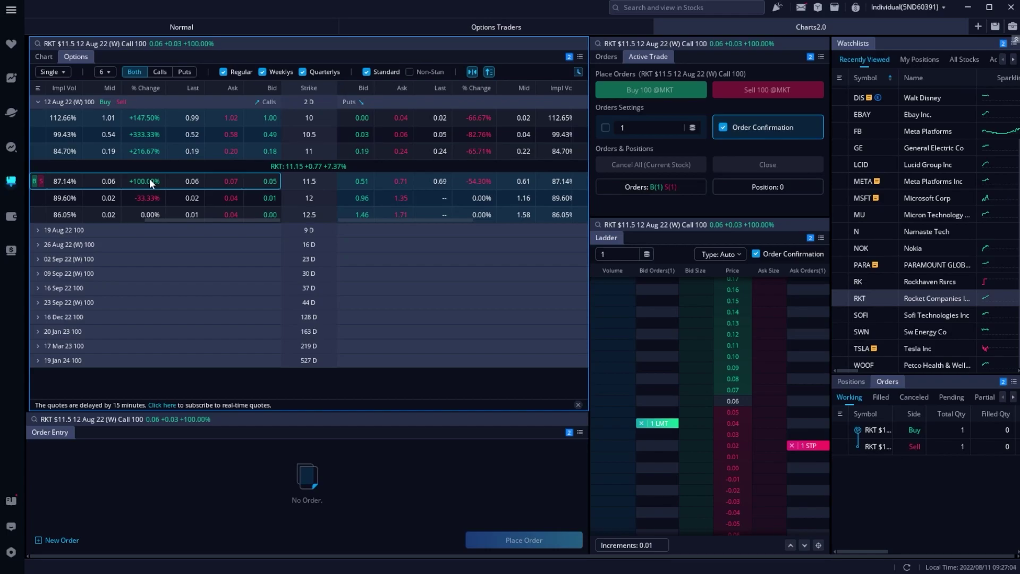
click(44, 58)
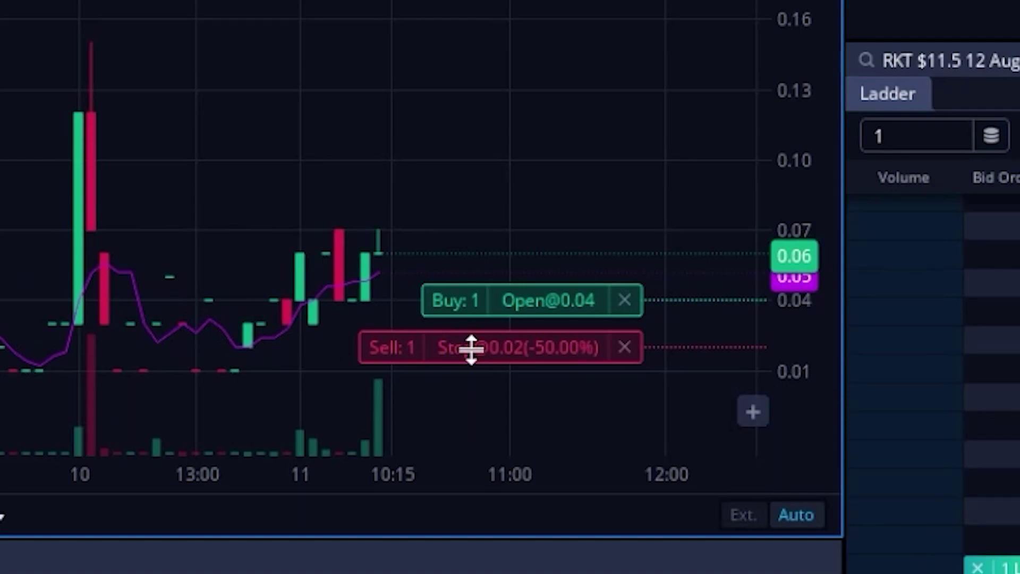
drag(471, 349, 475, 372)
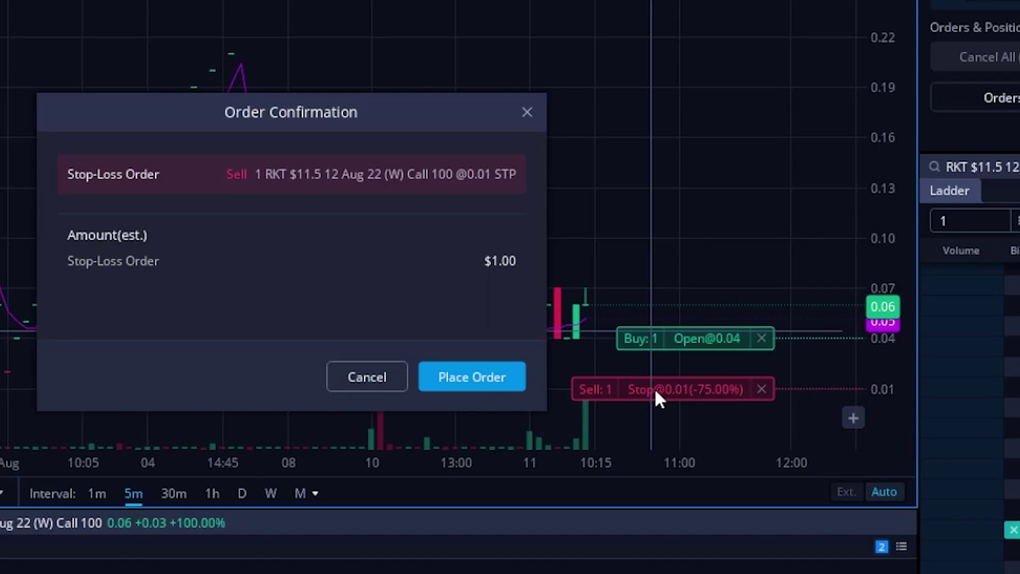
click(473, 377)
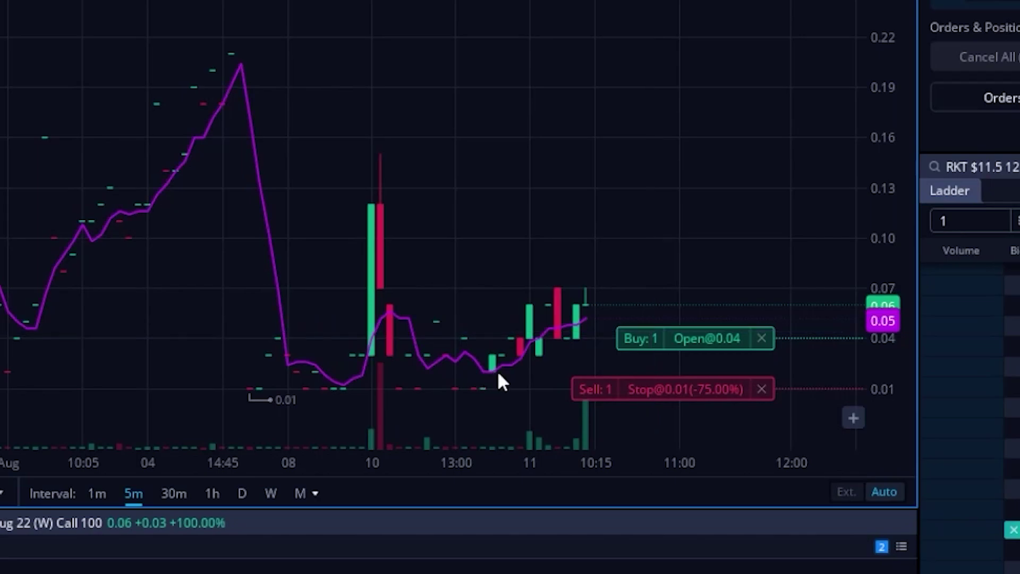
Cancel the primary buy order at 0.04 together with its subsidiary stop-loss order
click(761, 340)
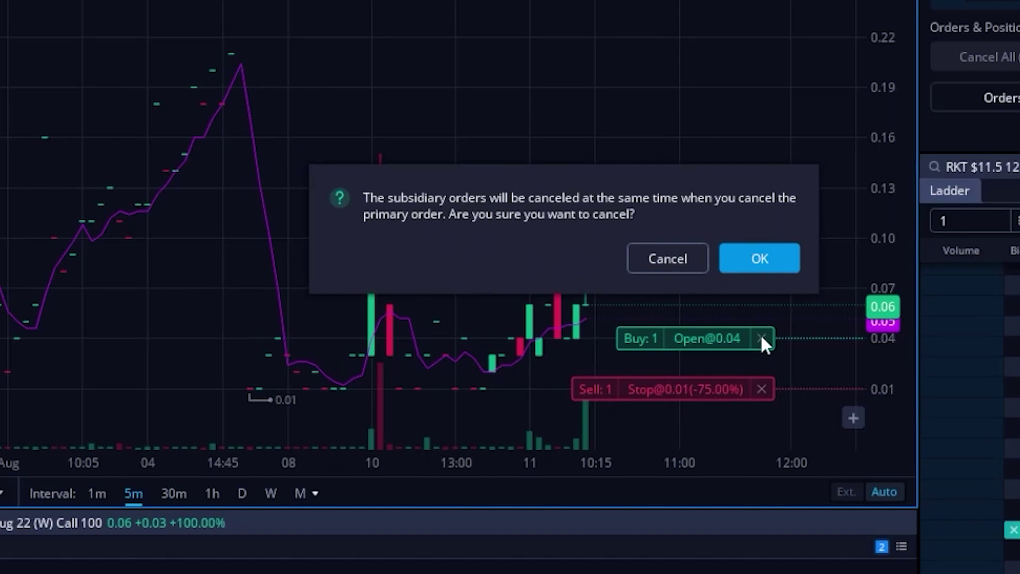
click(760, 259)
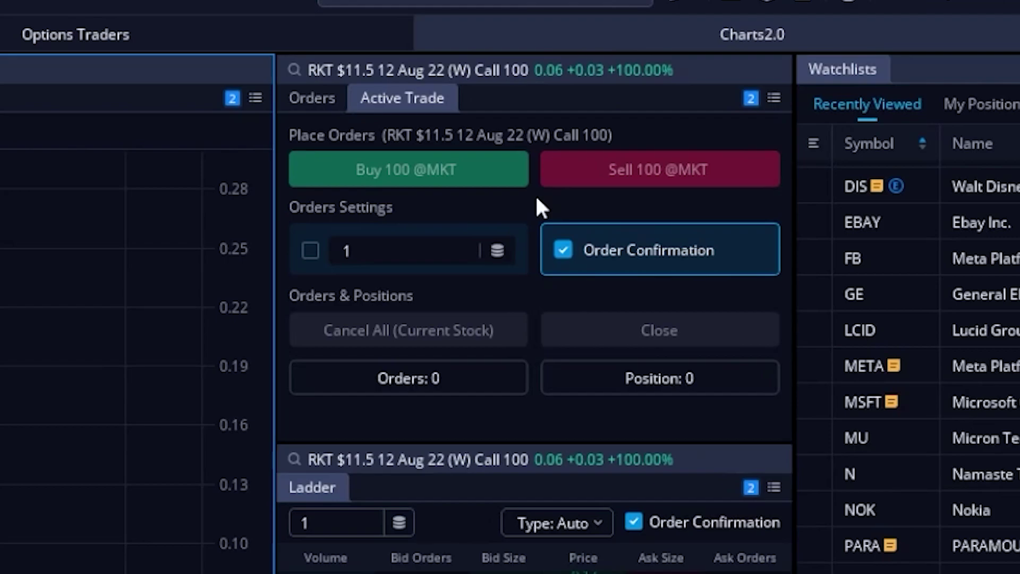
In Active Trade Settings, enable the Buy Customized button for options and set its limit offset to -0.02
click(775, 99)
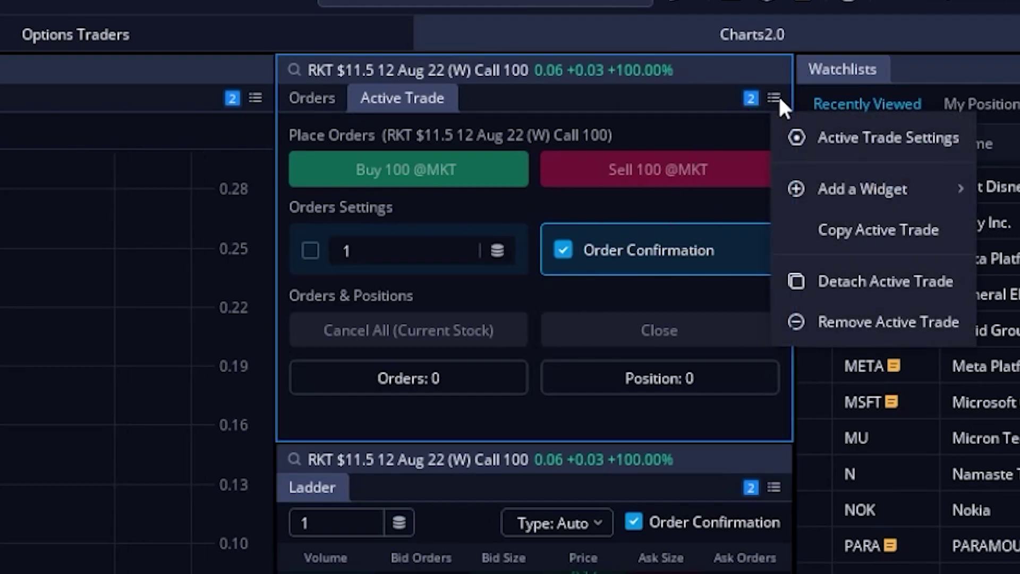
click(864, 133)
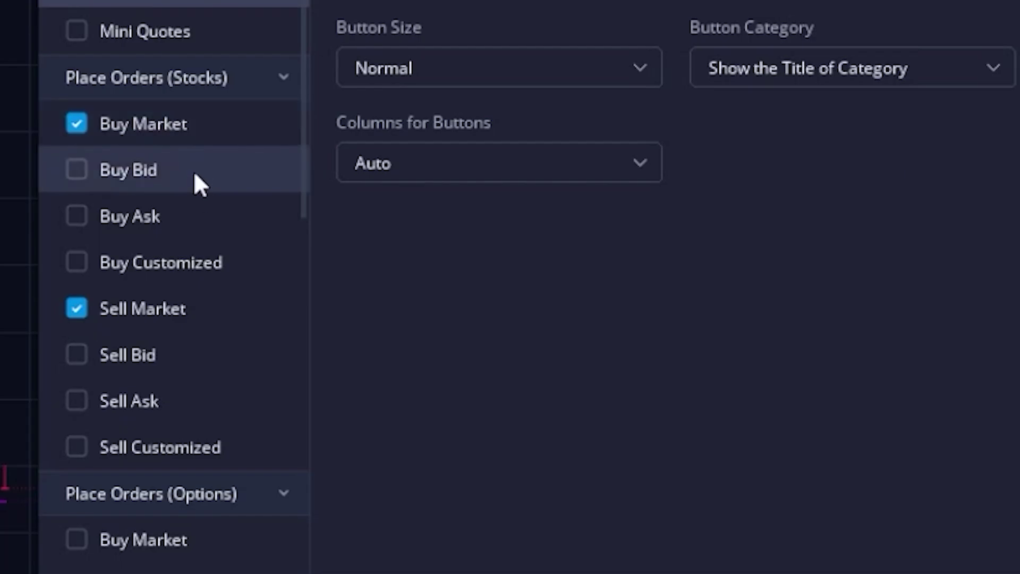
scroll(192, 266, down, 7)
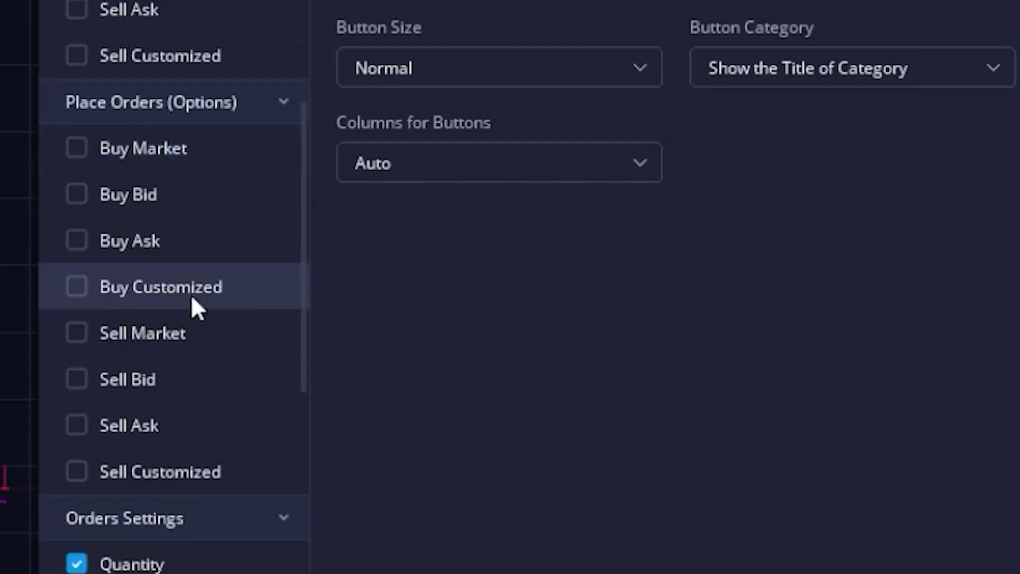
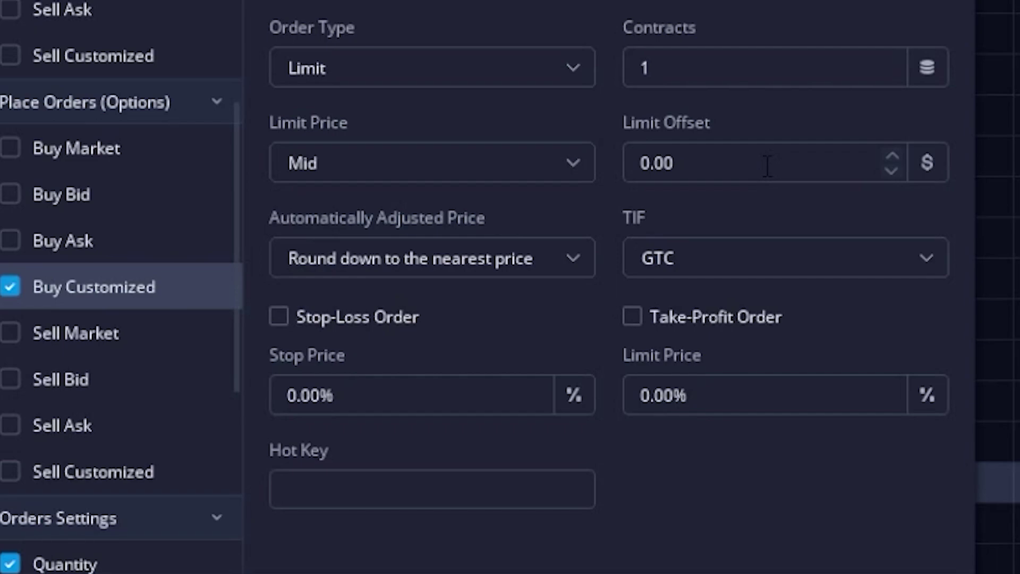
click(673, 164)
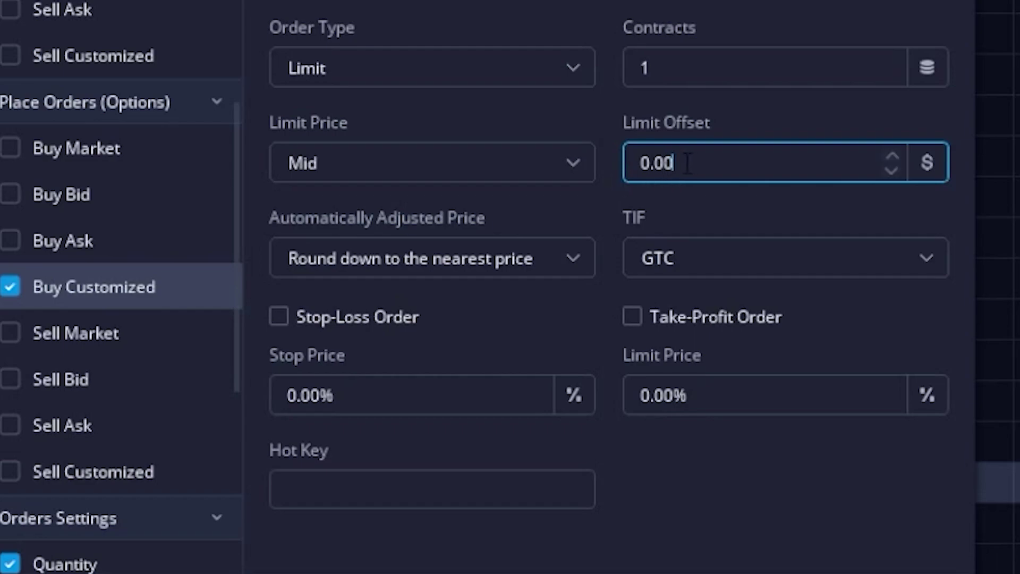
drag(686, 164, 587, 167)
text(-)
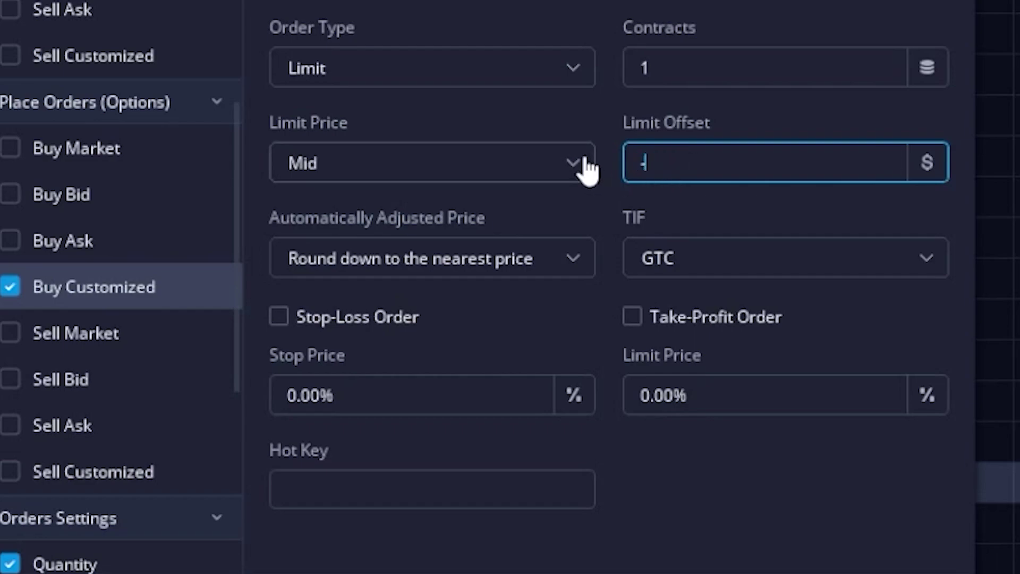
text(.02)
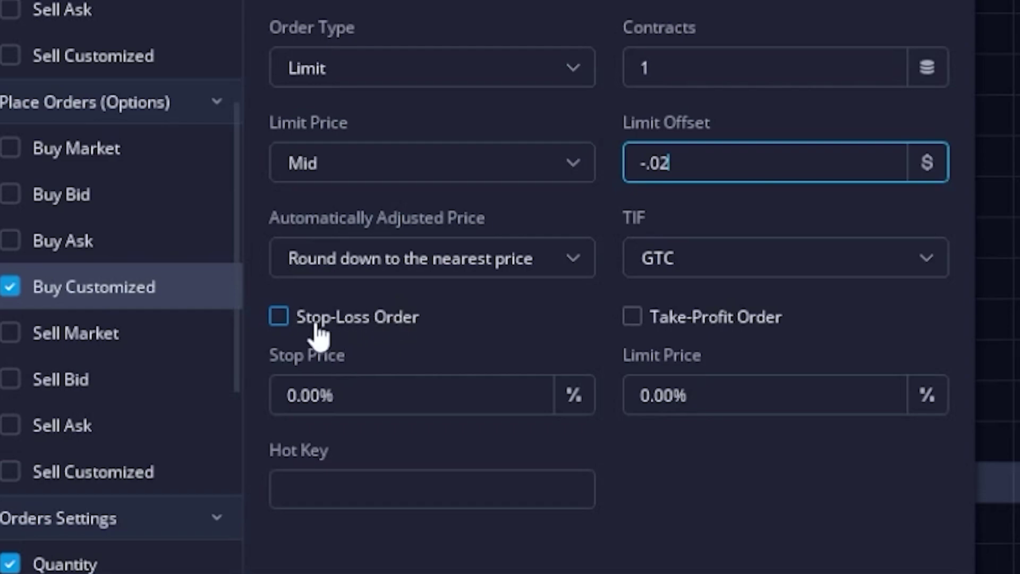
Enable the Stop-Loss Order for the Buy Customized button and set its stop price to 10%
click(278, 317)
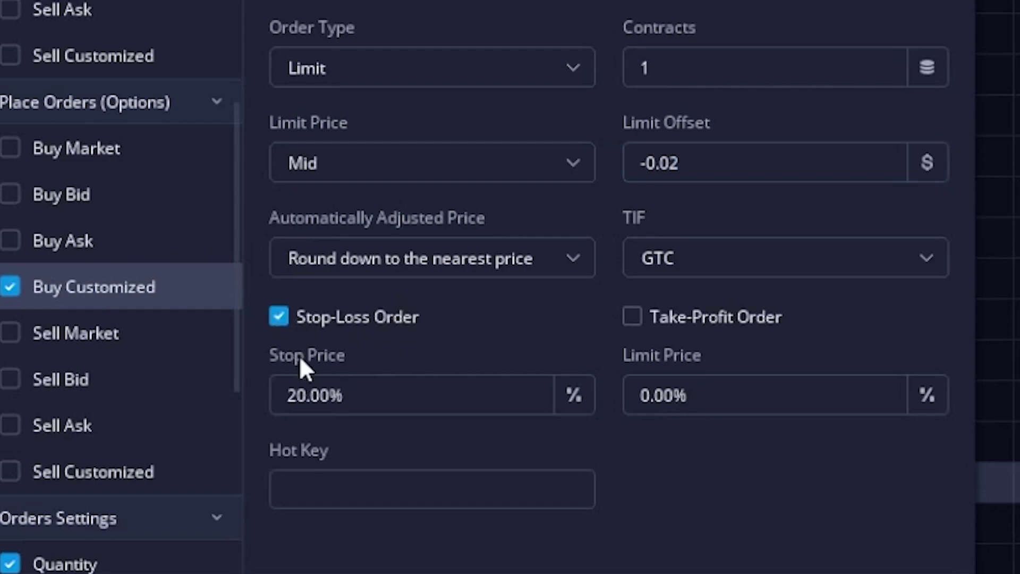
click(361, 394)
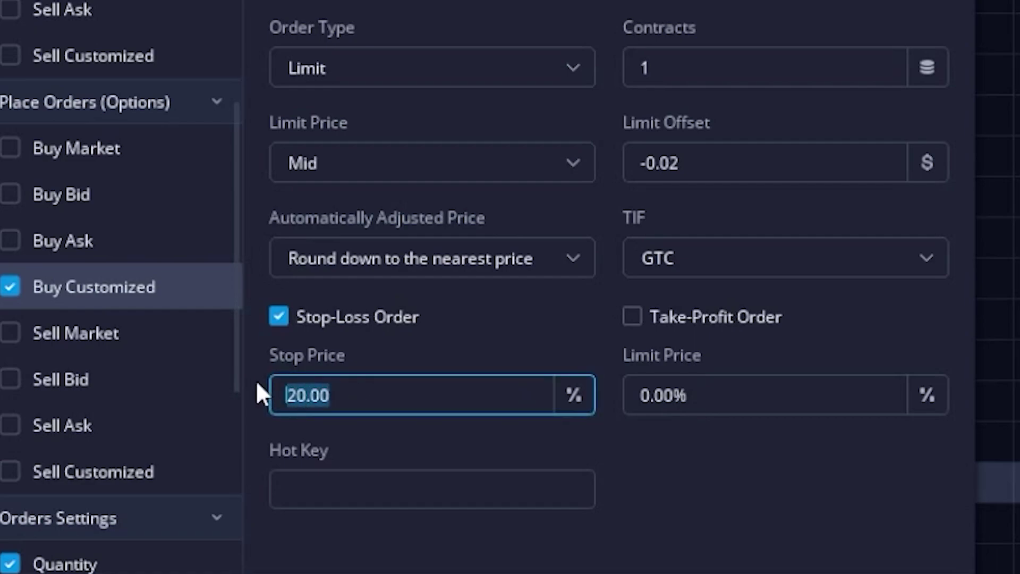
text(10)
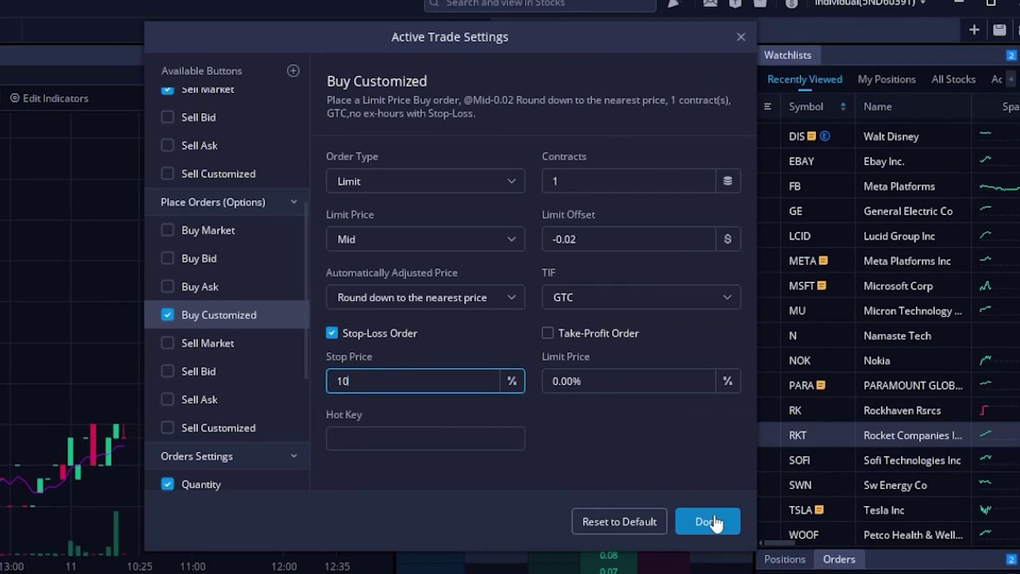
Save the Buy Customized settings and use that button to place a one-contract RKT $11.5 call buy order with its stop-loss
click(715, 522)
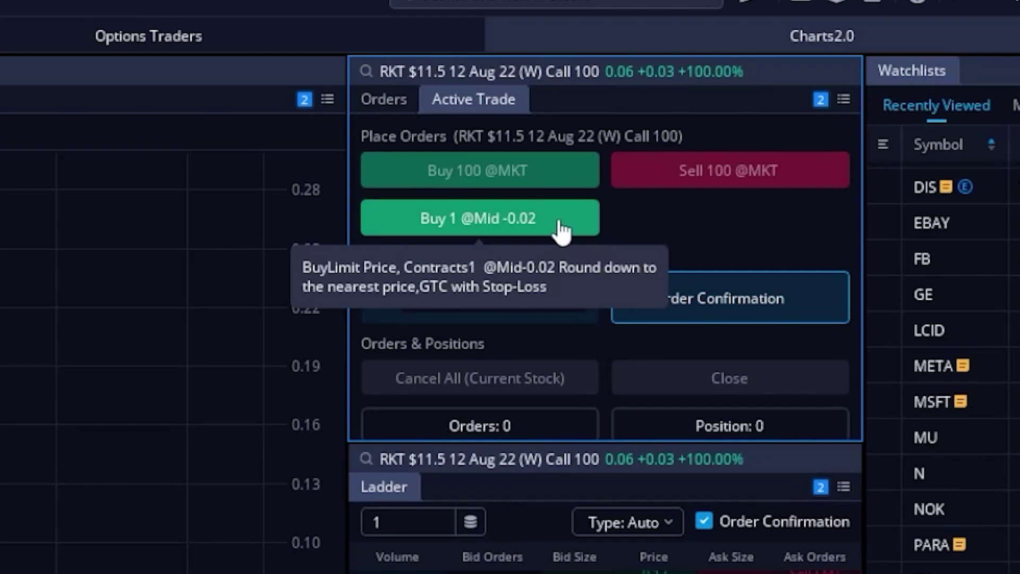
click(559, 223)
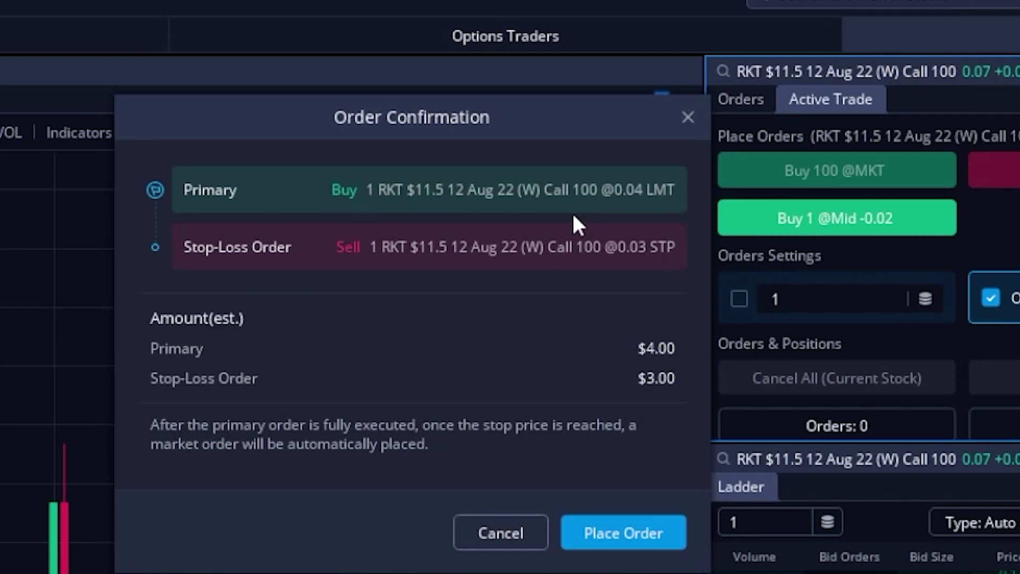
click(626, 533)
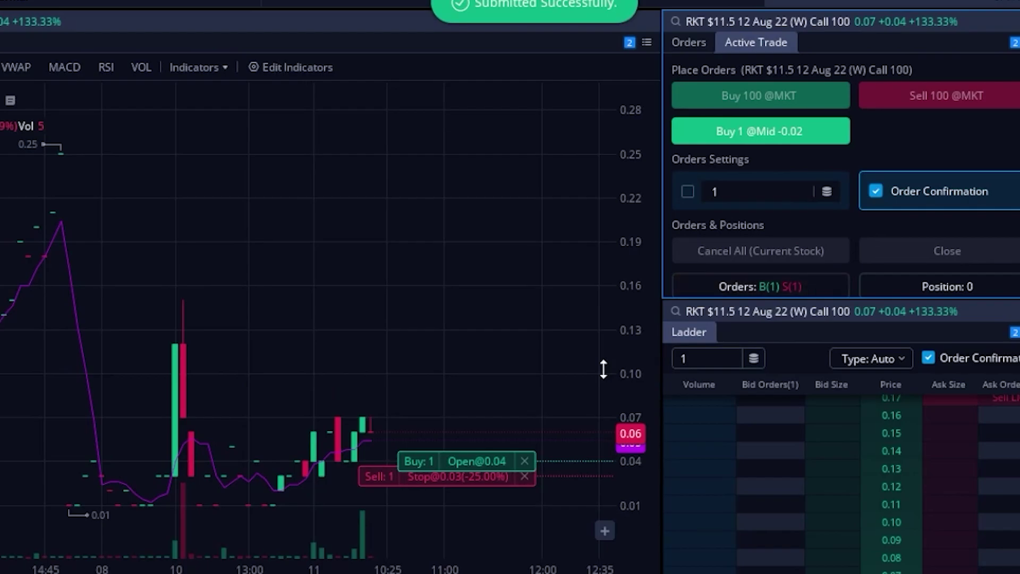
Cancel the RKT call's open buy order from the chart, along with its attached stop-loss order
click(525, 462)
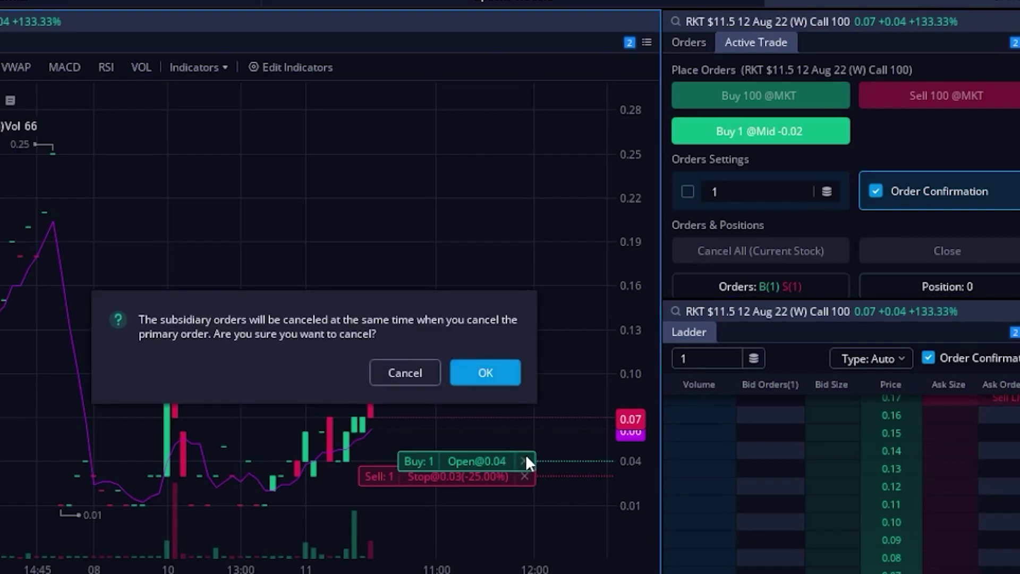
click(486, 373)
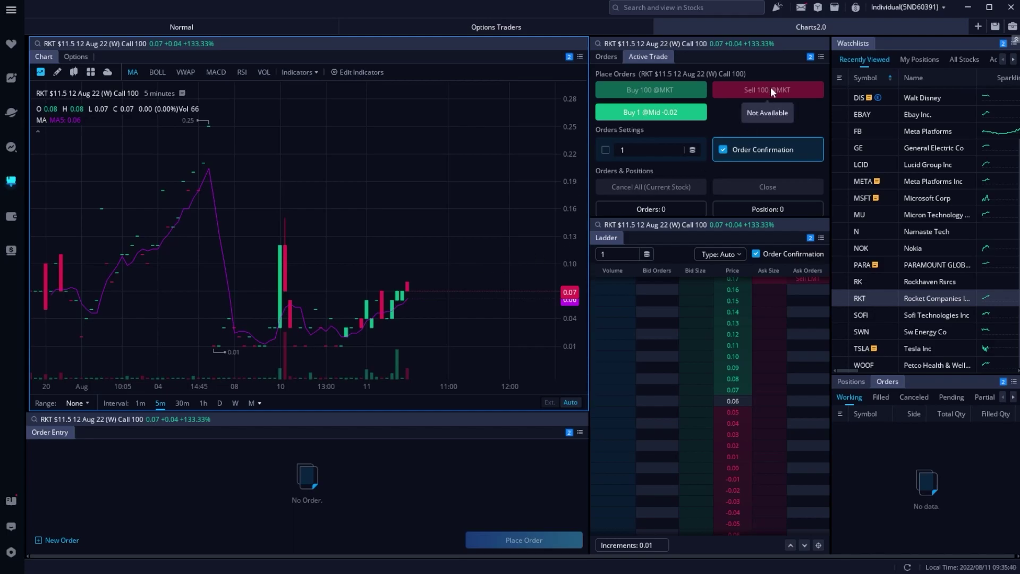
click(821, 58)
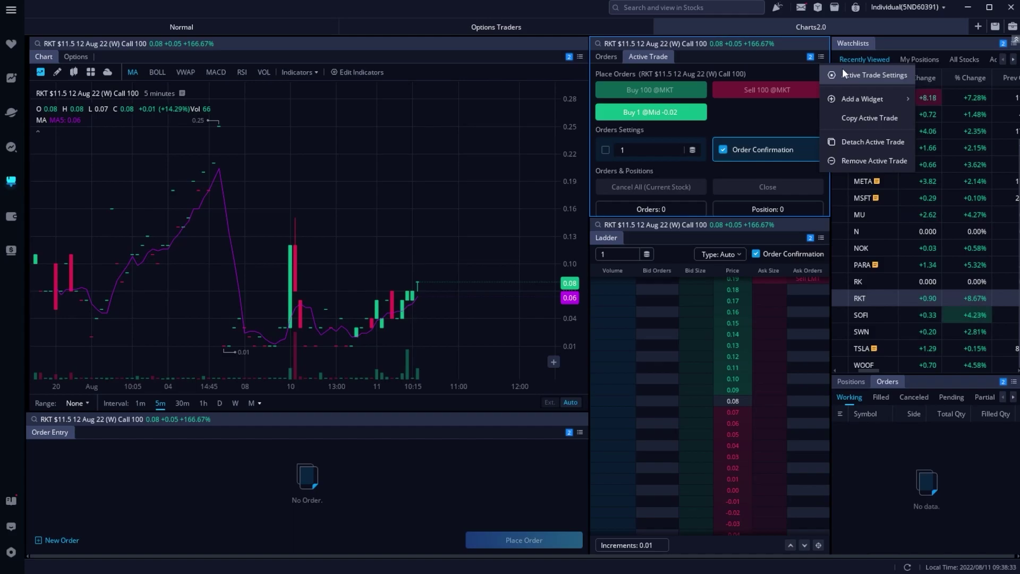
click(885, 43)
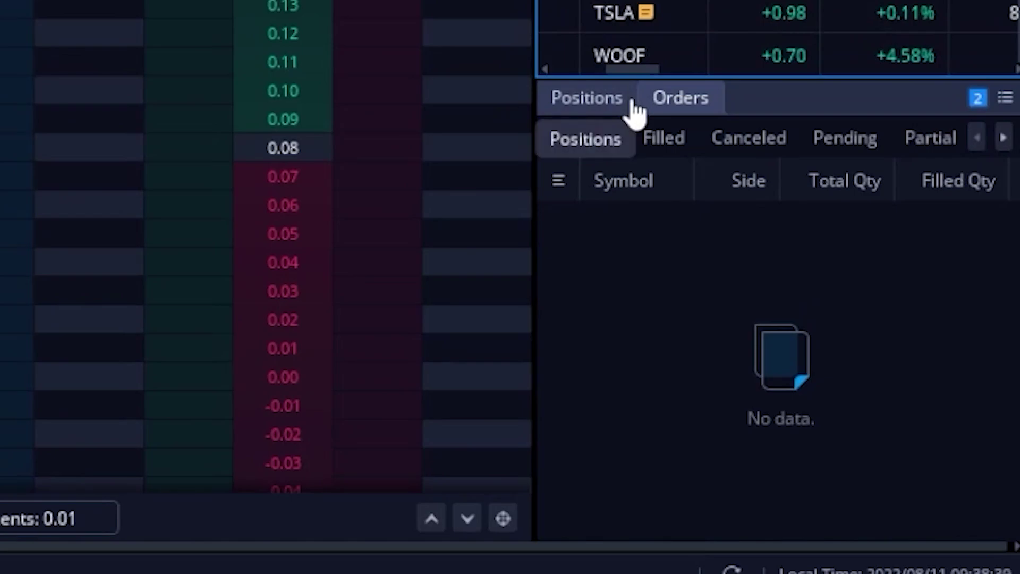
Show the account's open positions and widen the Symbol column so the option contract's name is readable
click(598, 103)
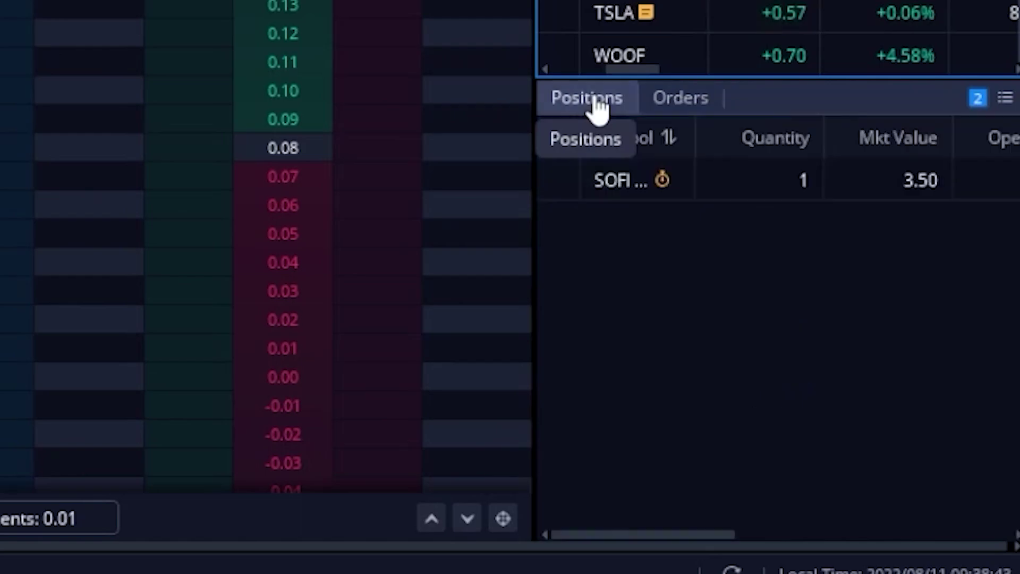
click(593, 103)
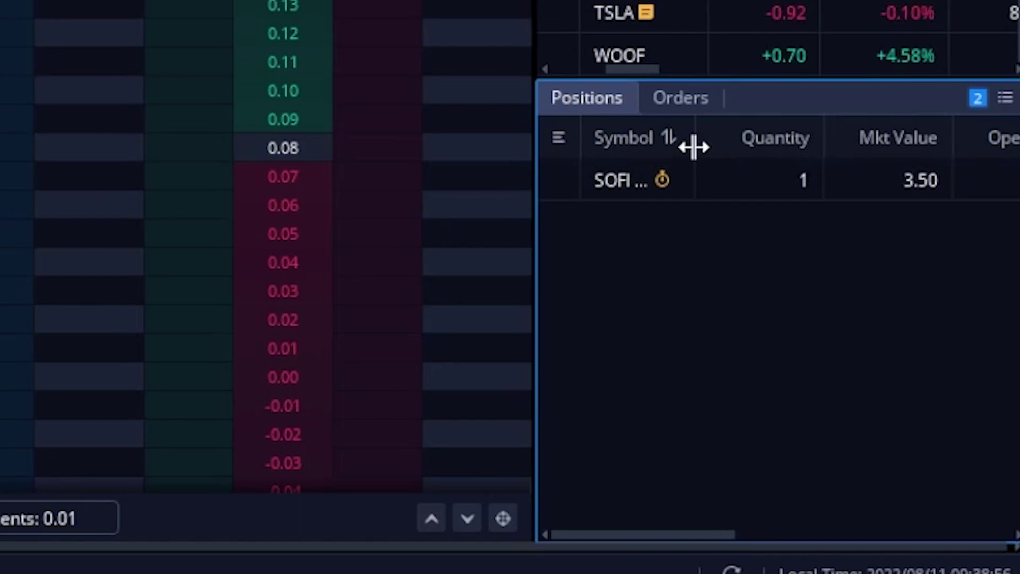
drag(694, 141, 849, 138)
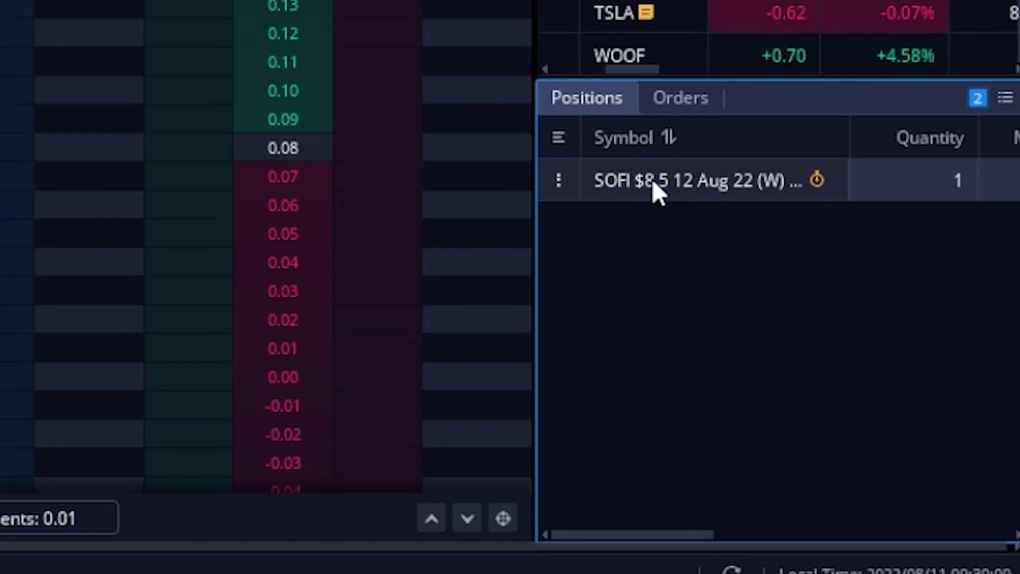
Load a closing order for the SOFI $8.5 12 Aug 22 call position into Order Entry
right_click(653, 182)
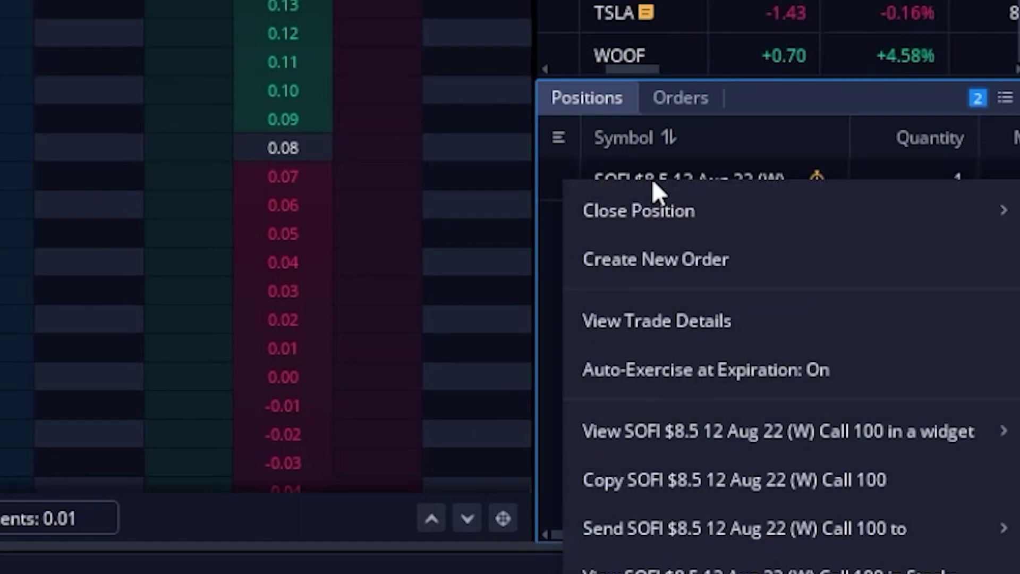
mouse_move(656, 209)
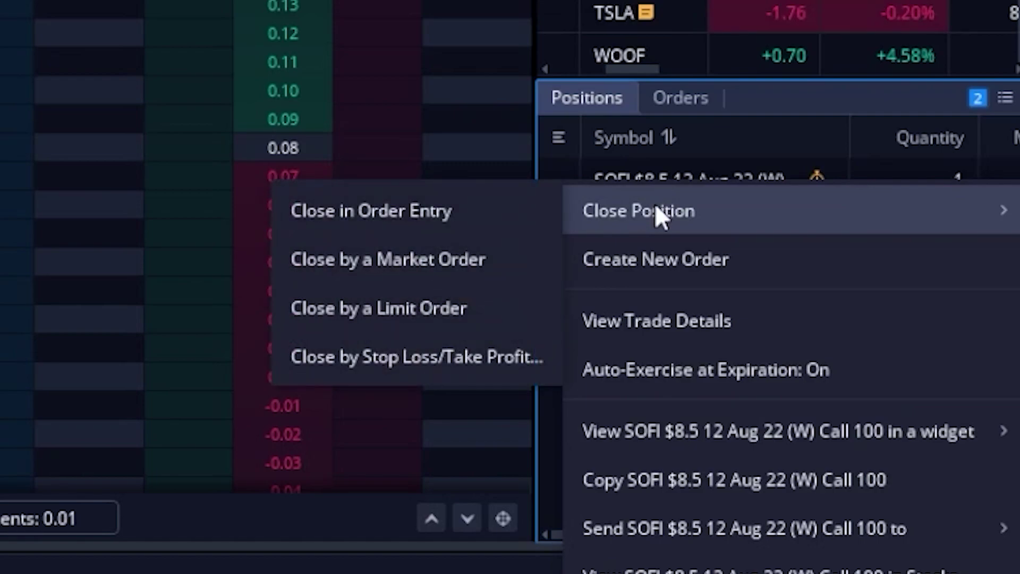
click(482, 208)
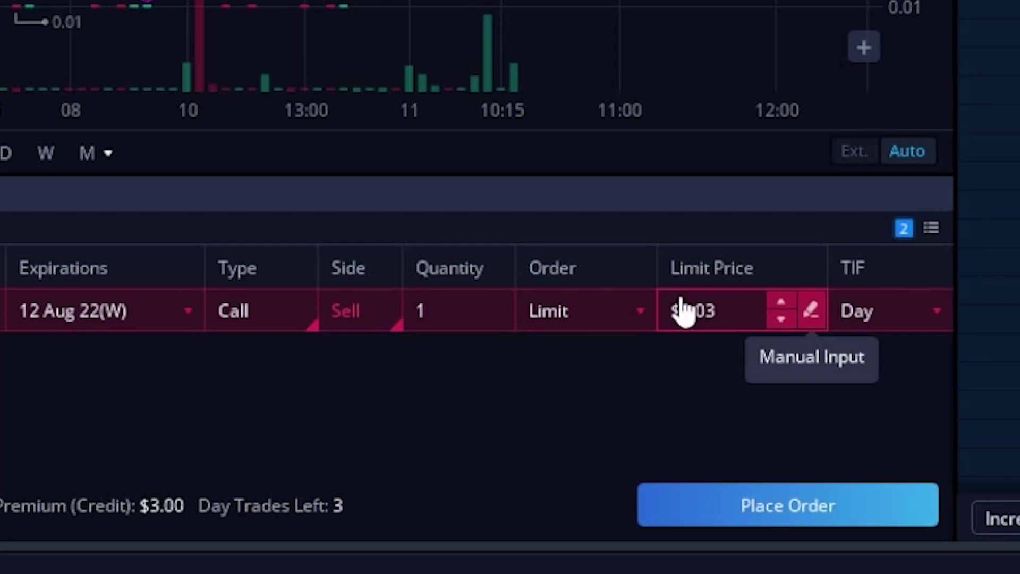
Change the SOFI closing order's type to Stop and set its stop price to $0.02
click(588, 309)
click(570, 455)
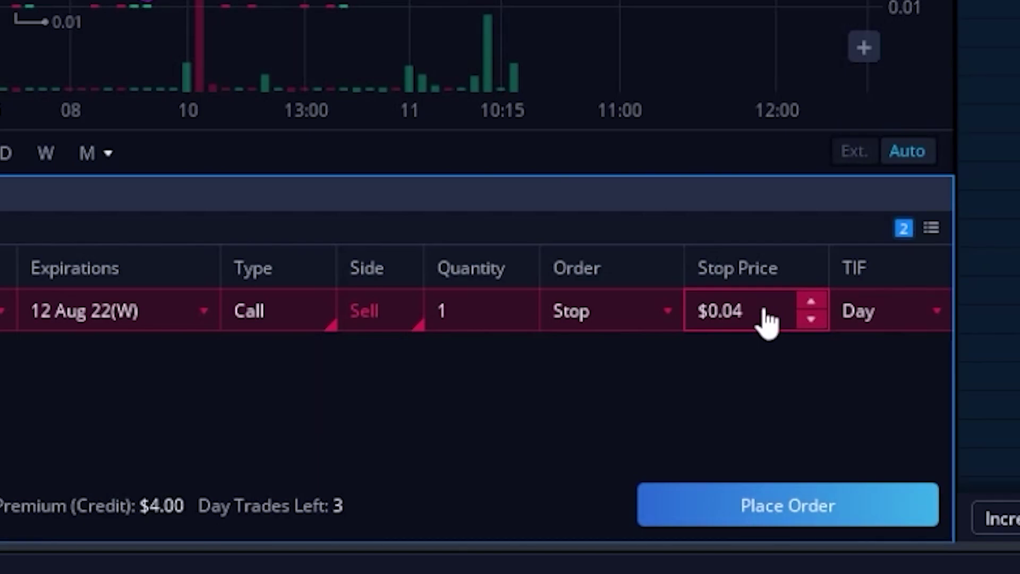
double_click(823, 321)
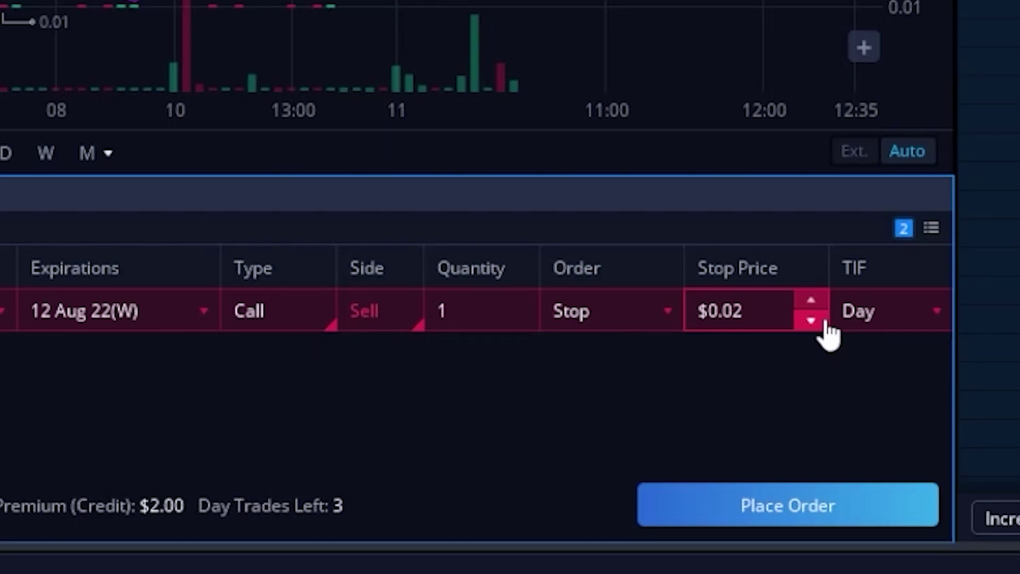
Set the SOFI sell order's time-in-force to GTC, and place and confirm the order
click(872, 313)
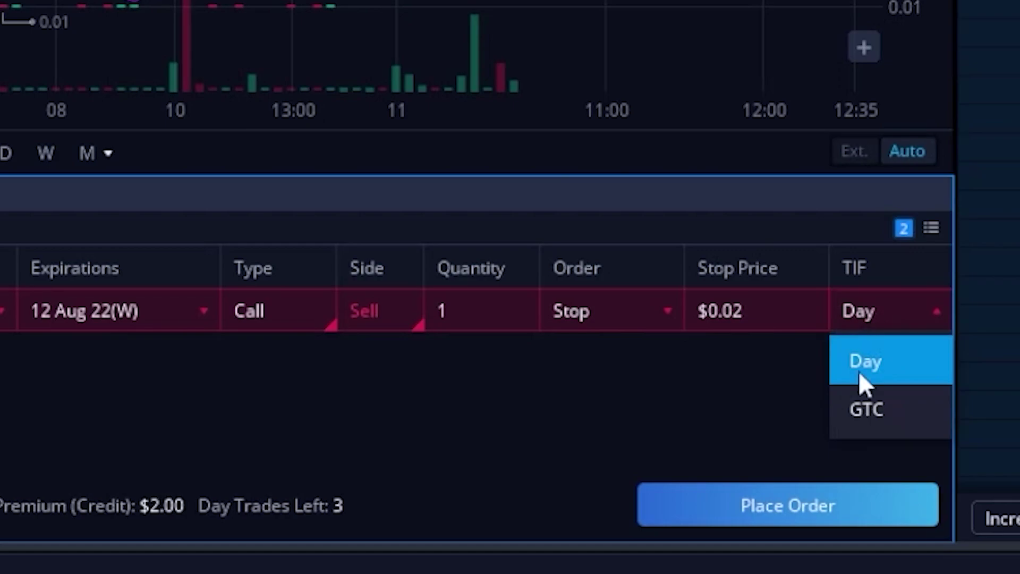
click(857, 420)
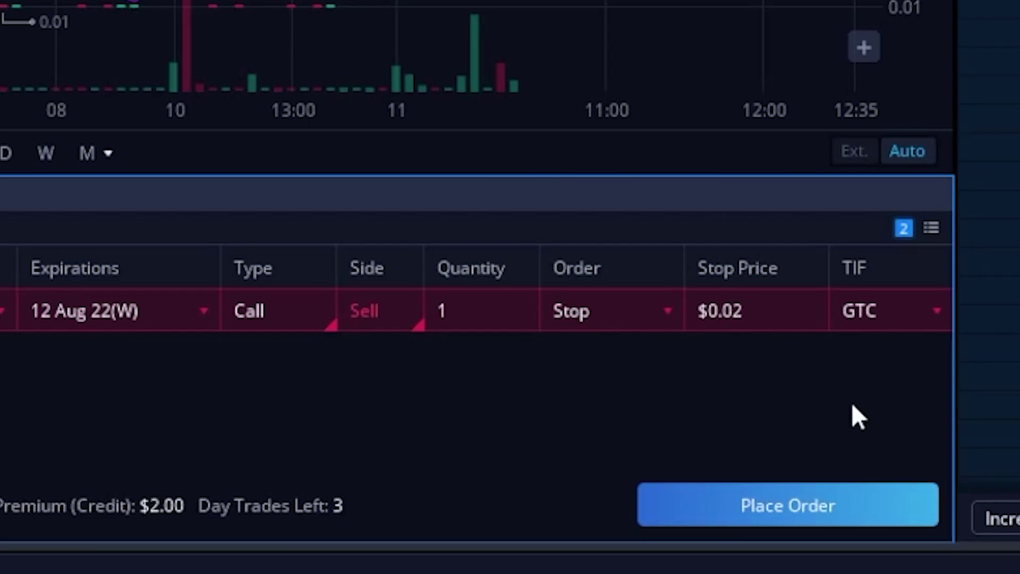
click(825, 508)
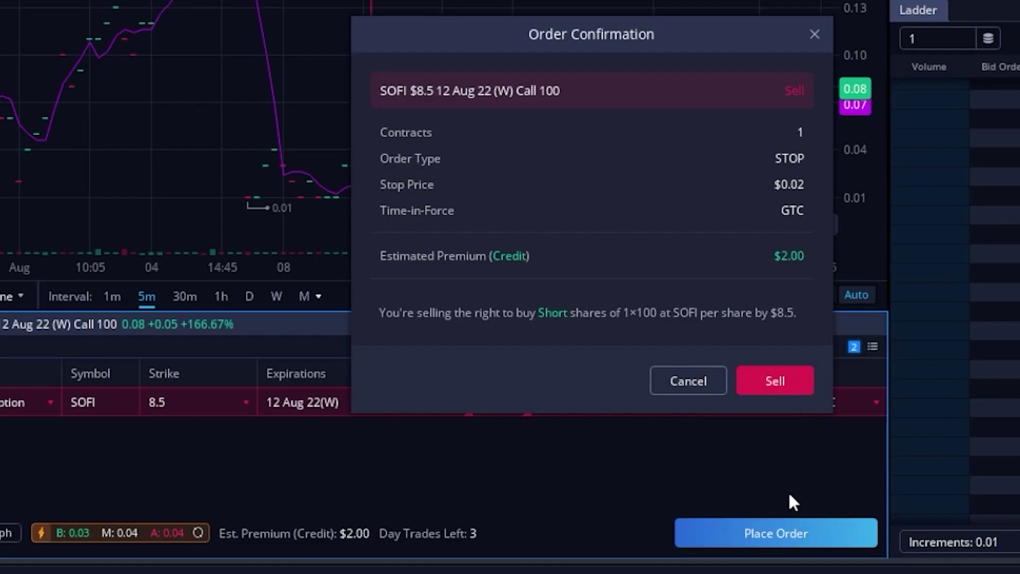
click(775, 381)
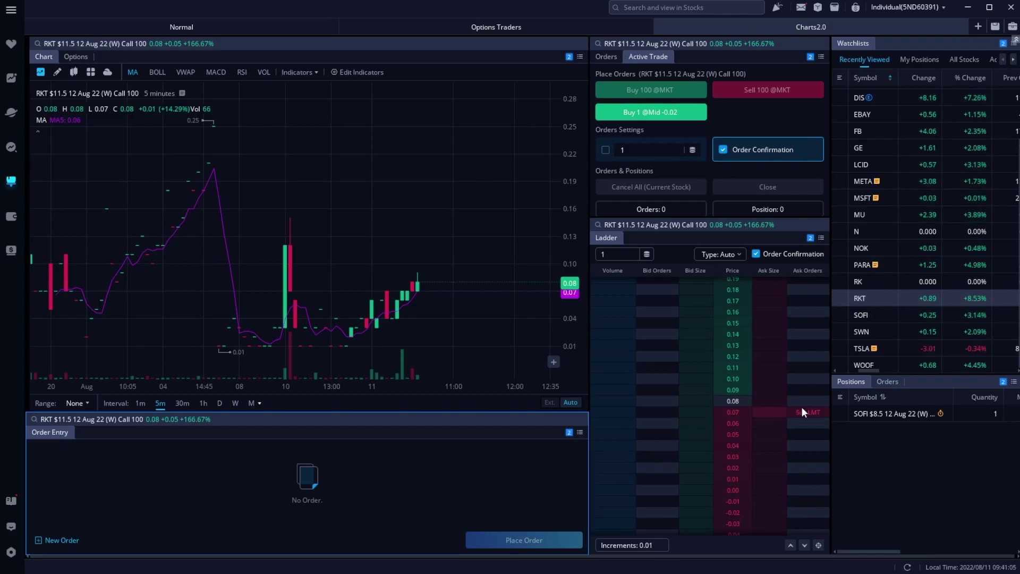
Check the working orders and bring up the chart of the SOFI $8.5 12 Aug 22 call
click(884, 383)
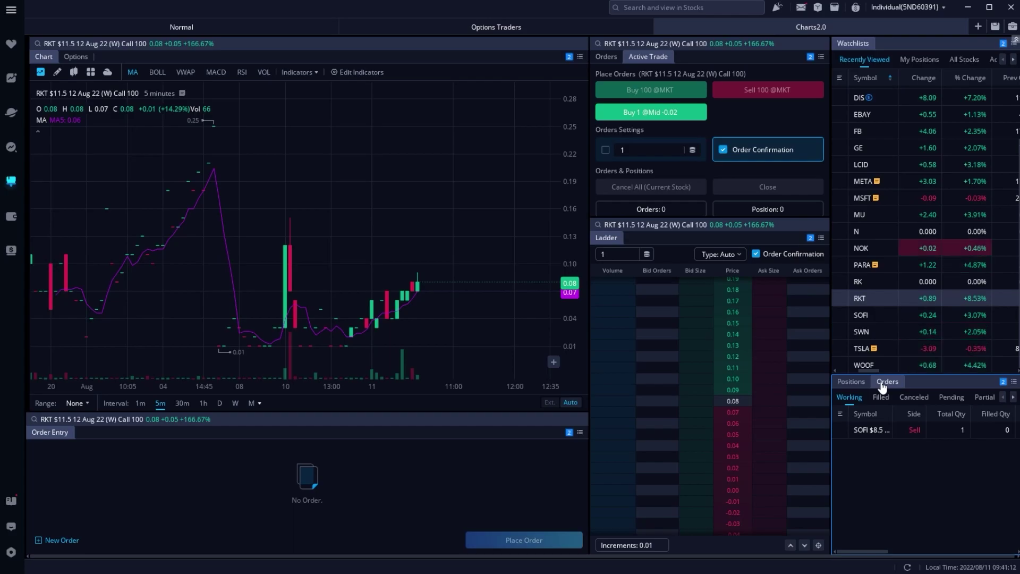
click(861, 315)
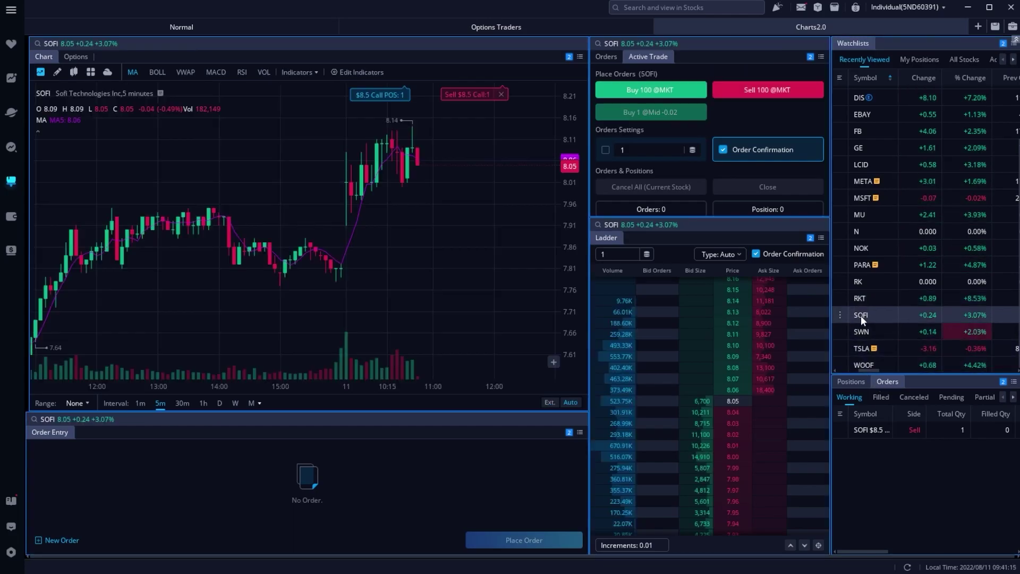
click(75, 56)
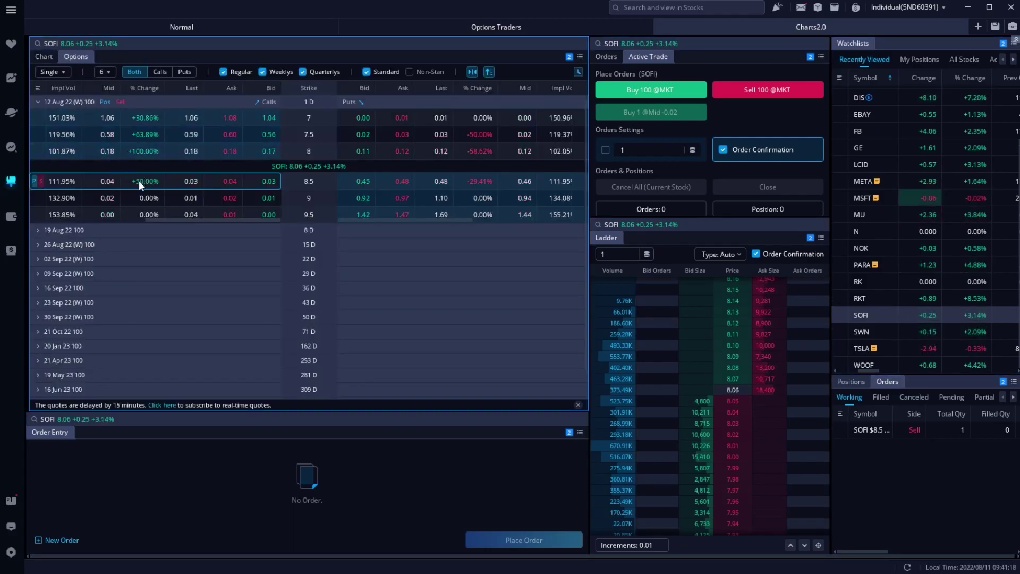
click(139, 181)
click(44, 57)
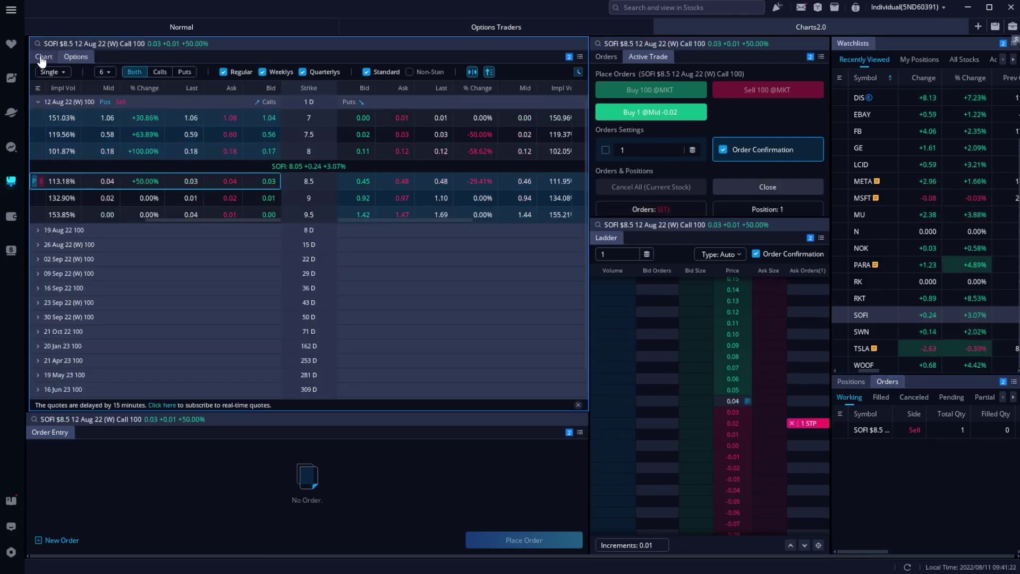